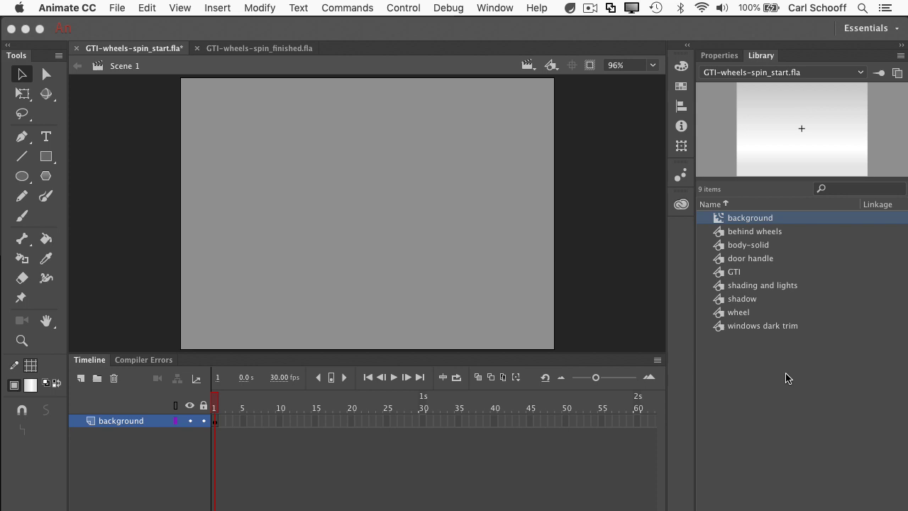
Preview each car-part symbol in the Library, ending on the complete GTI car.
{"action": "left_click", "coordinate": [753, 237]}
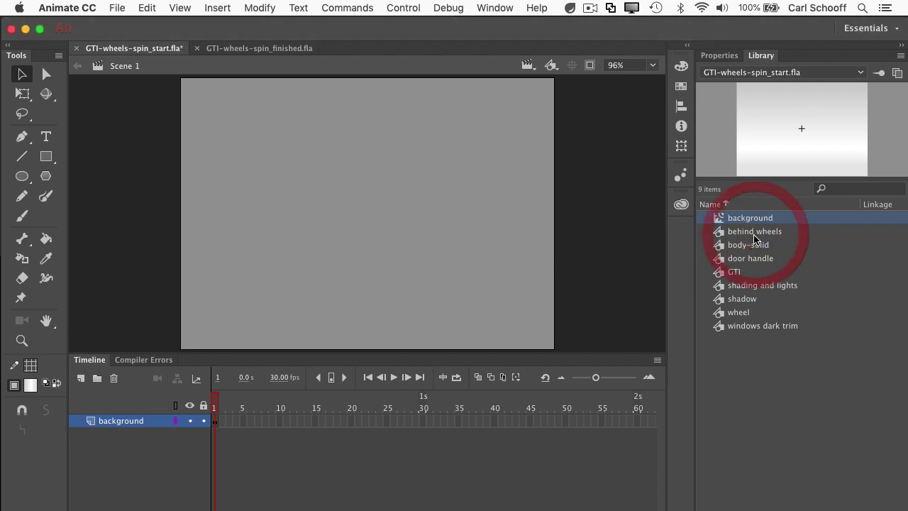
{"action": "key", "text": "Down"}
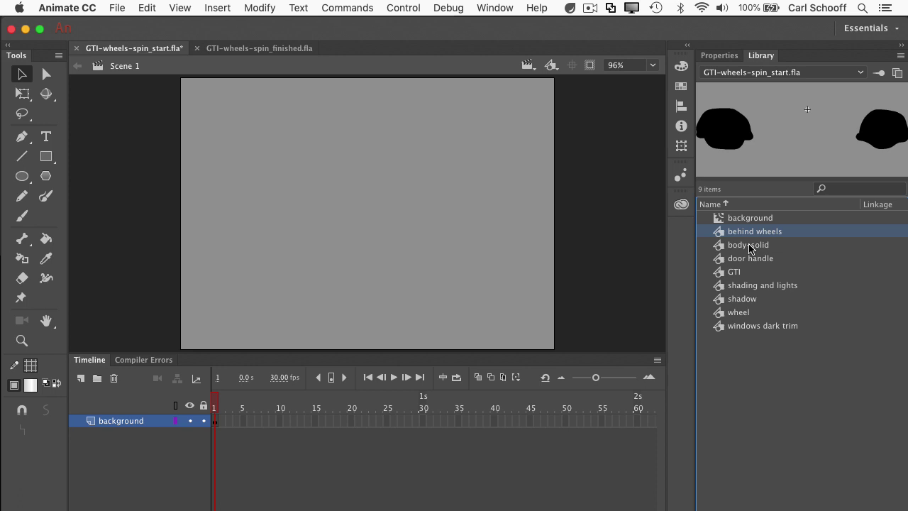
{"action": "key", "text": "Down"}
{"action": "key", "text": "Down"}
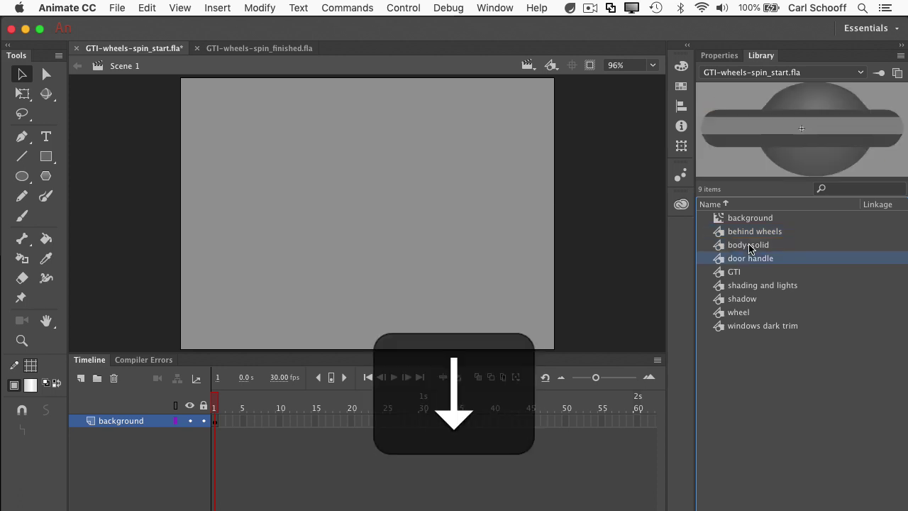
{"action": "key", "text": "Down"}
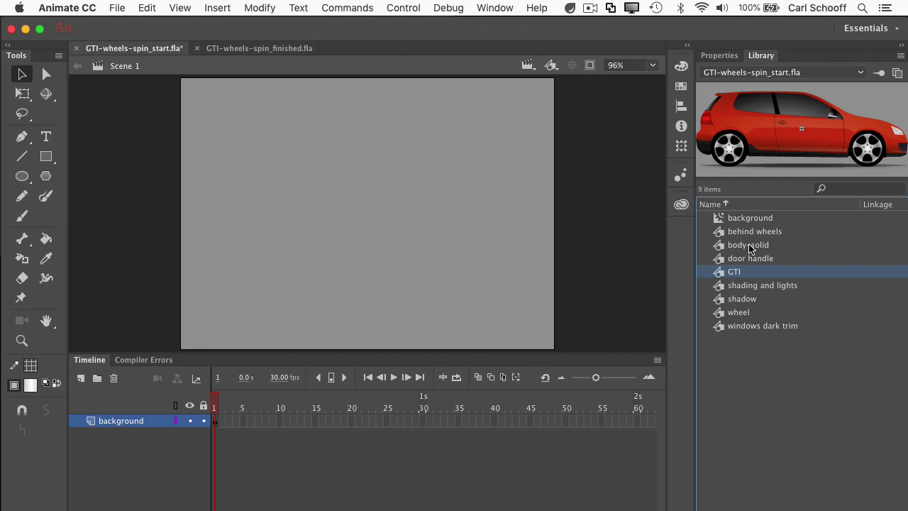
{"action": "key", "text": "Down"}
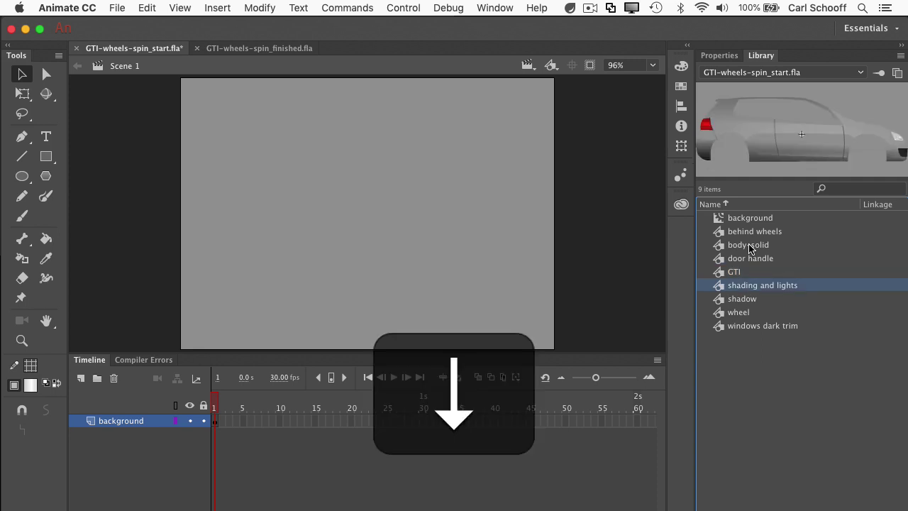
{"action": "key", "text": "Down"}
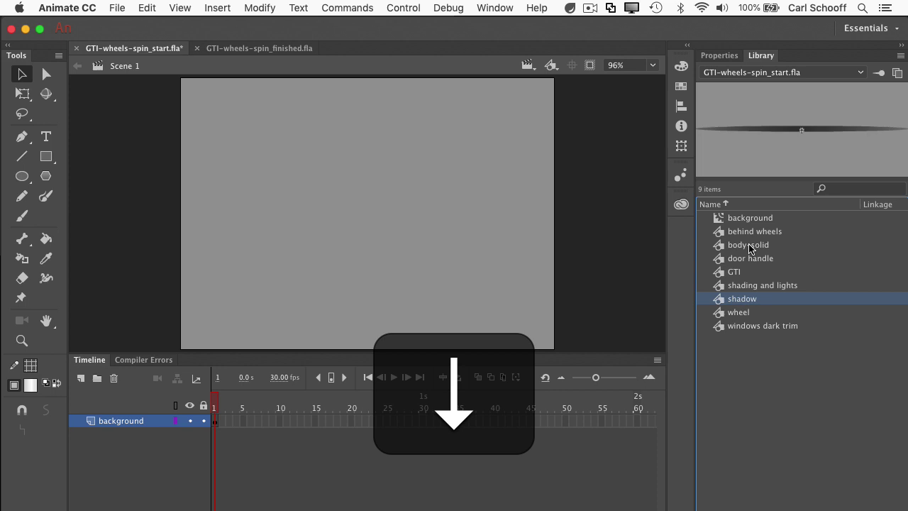
{"action": "key", "text": "Down"}
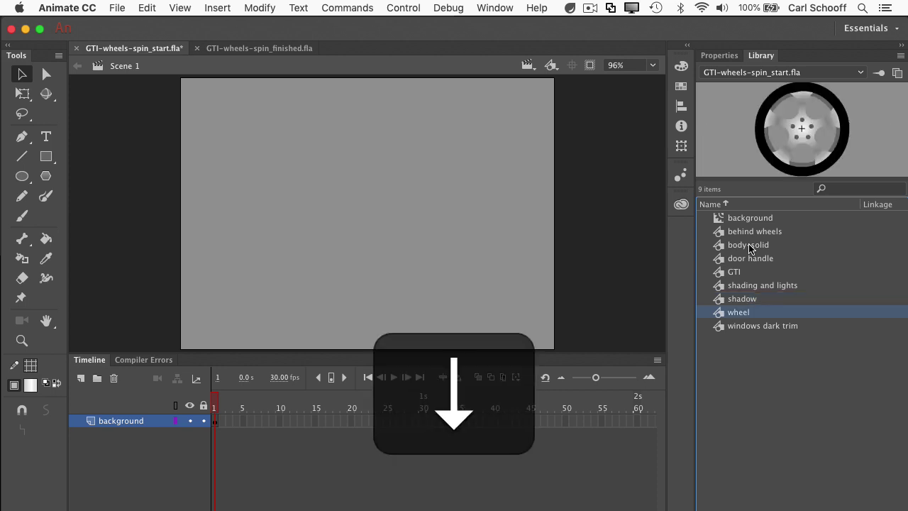
{"action": "key", "text": "Down"}
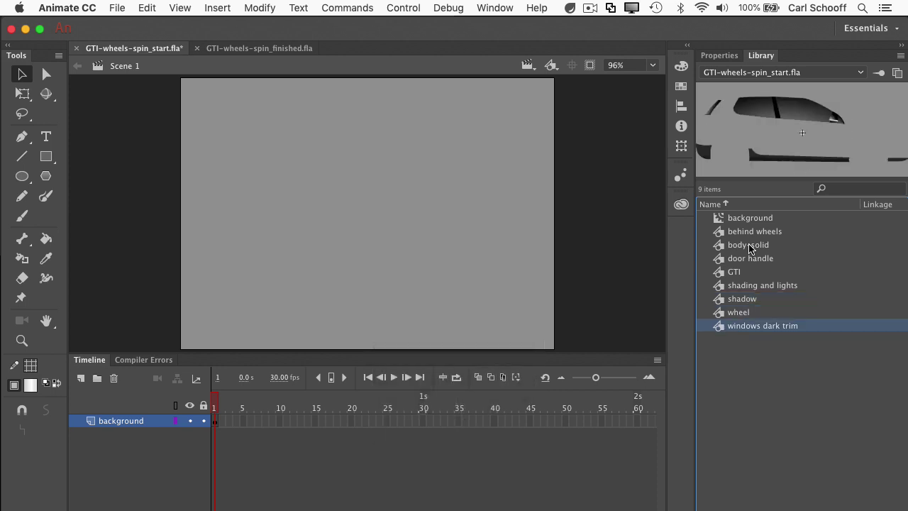
{"action": "key", "text": "Up"}
{"action": "key", "text": "Up"}
{"action": "key", "text": "Up"}
{"action": "key", "text": "Up"}
{"action": "key", "text": "Up"}
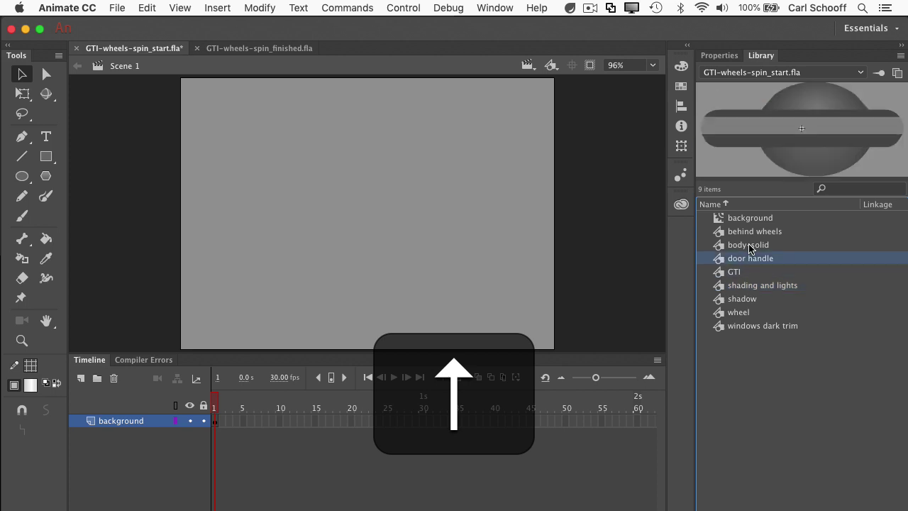
{"action": "key", "text": "Down"}
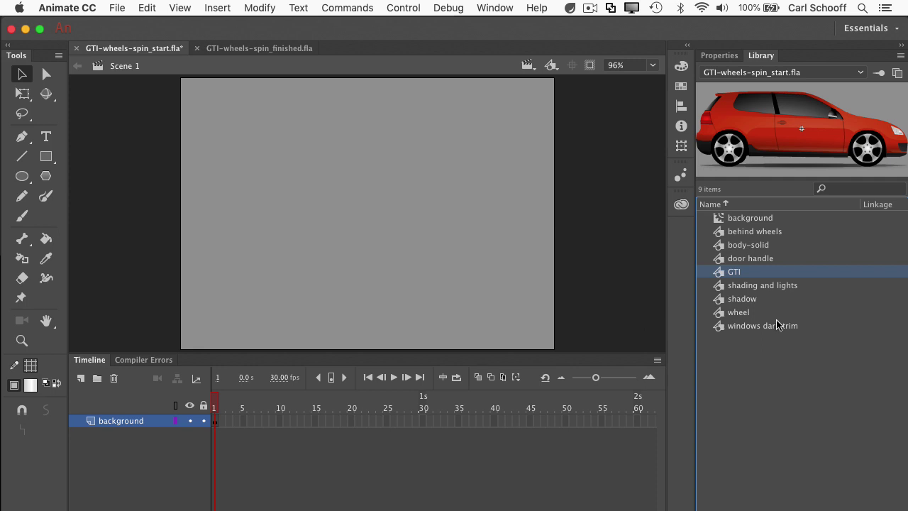
Drag the background symbol onto the stage and align it to the stage's left and top edges.
{"action": "left_click", "coordinate": [750, 220]}
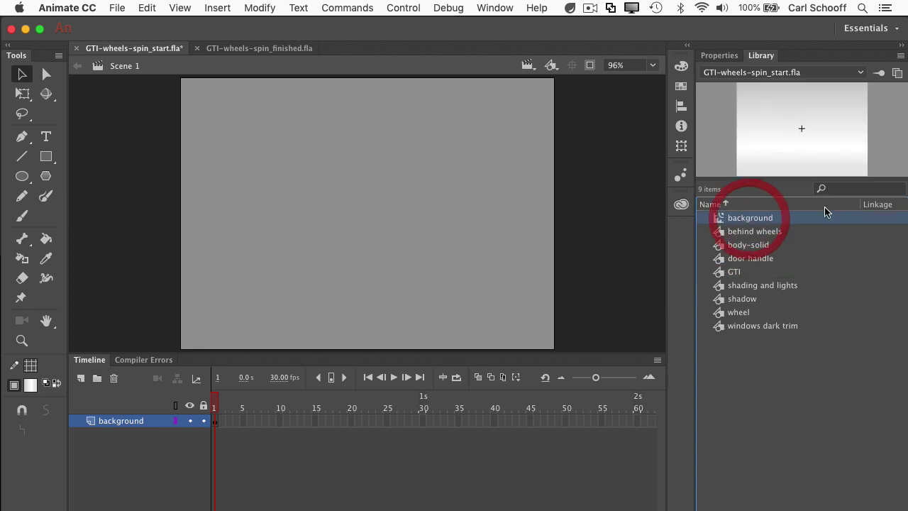
{"action": "left_click_drag", "start_coordinate": [829, 132], "coordinate": [448, 226]}
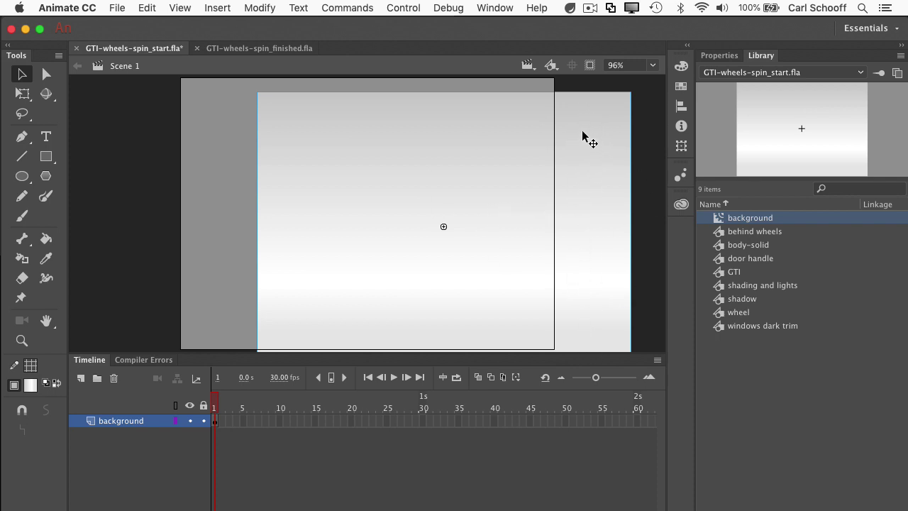
{"action": "left_click_drag", "start_coordinate": [592, 125], "coordinate": [545, 125]}
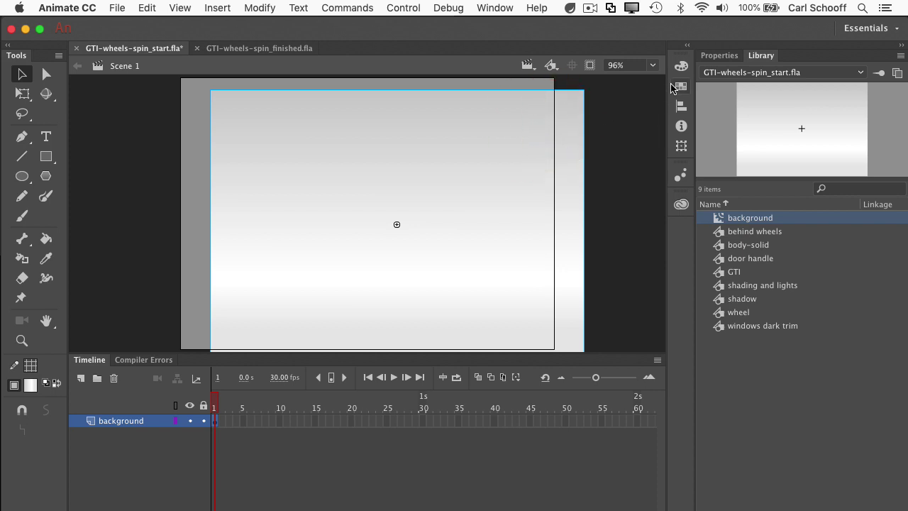
{"action": "left_click", "coordinate": [681, 106]}
{"action": "left_click", "coordinate": [535, 91]}
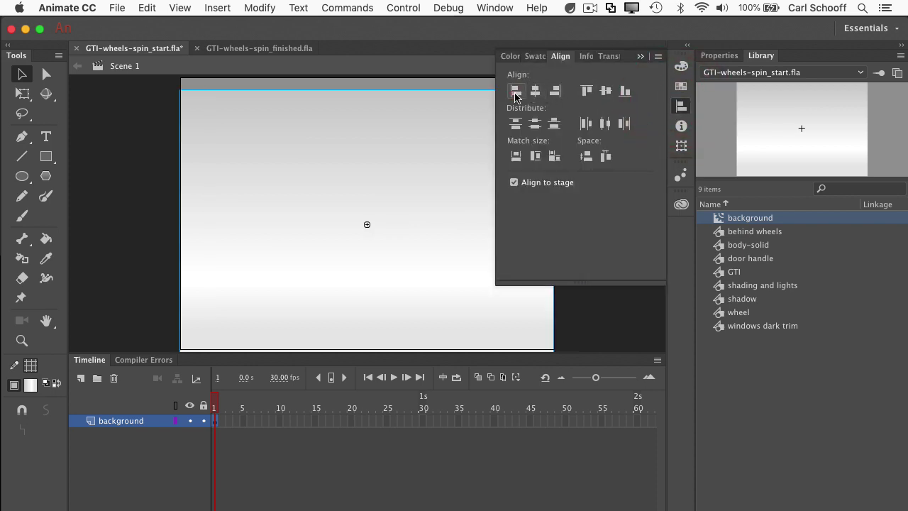
{"action": "left_click", "coordinate": [586, 91]}
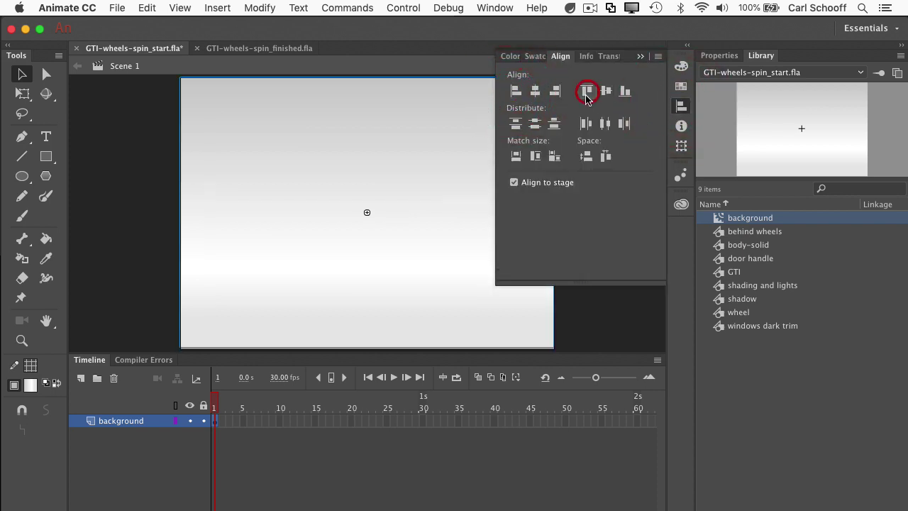
{"action": "left_click", "coordinate": [123, 263]}
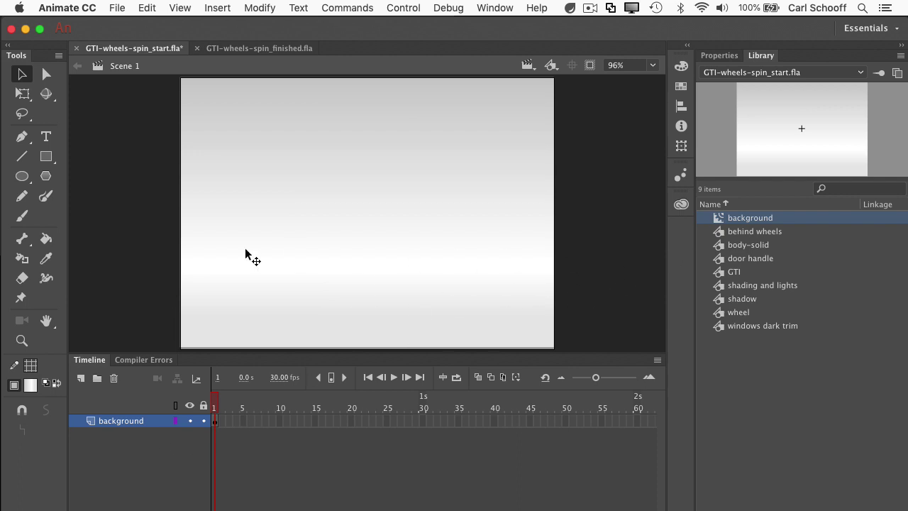
Add a new layer above background and name it 'car'.
{"action": "left_click", "coordinate": [80, 378]}
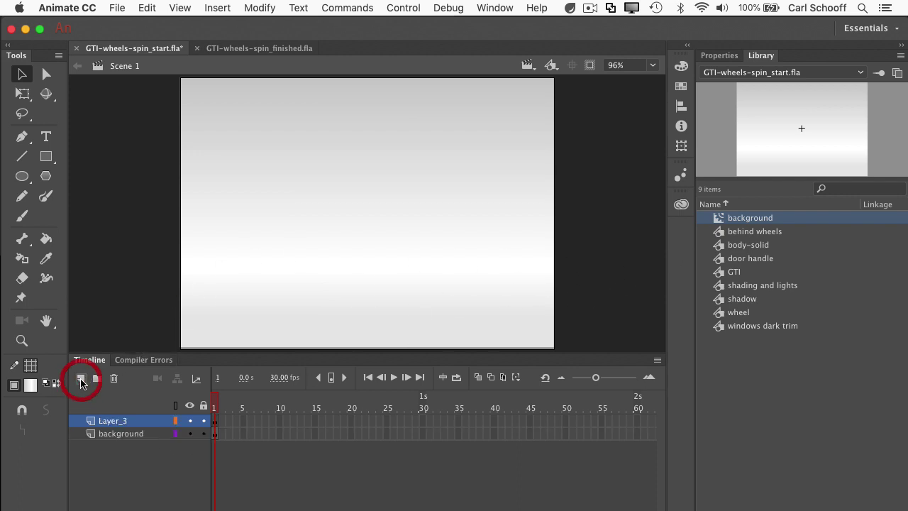
{"action": "double_click", "coordinate": [128, 424]}
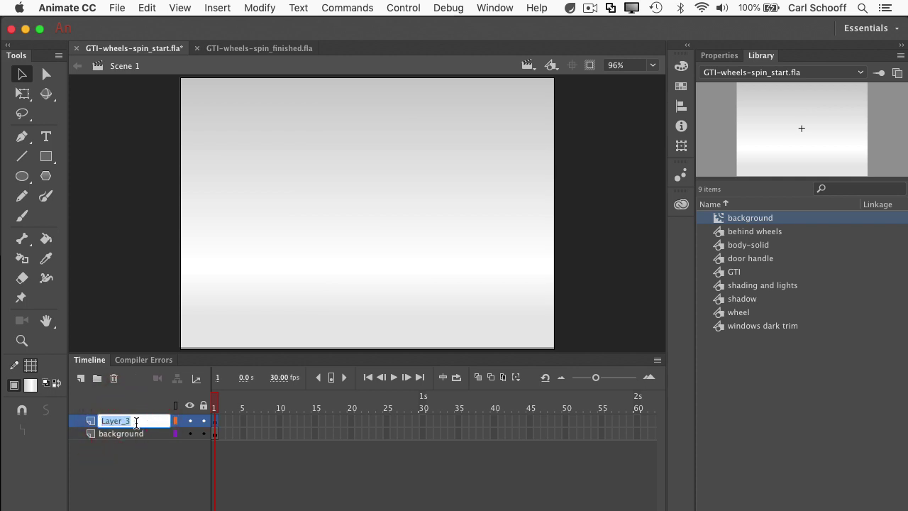
{"action": "type", "text": "car"}
{"action": "key", "text": "Return"}
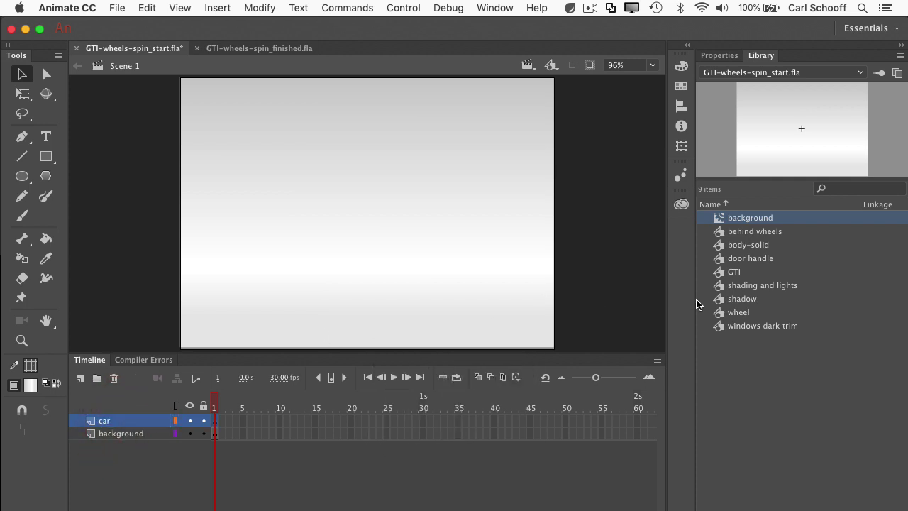
Place the GTI symbol on the car layer, parked just off the stage's left edge.
{"action": "left_click", "coordinate": [718, 272]}
{"action": "left_click_drag", "start_coordinate": [805, 139], "coordinate": [312, 222]}
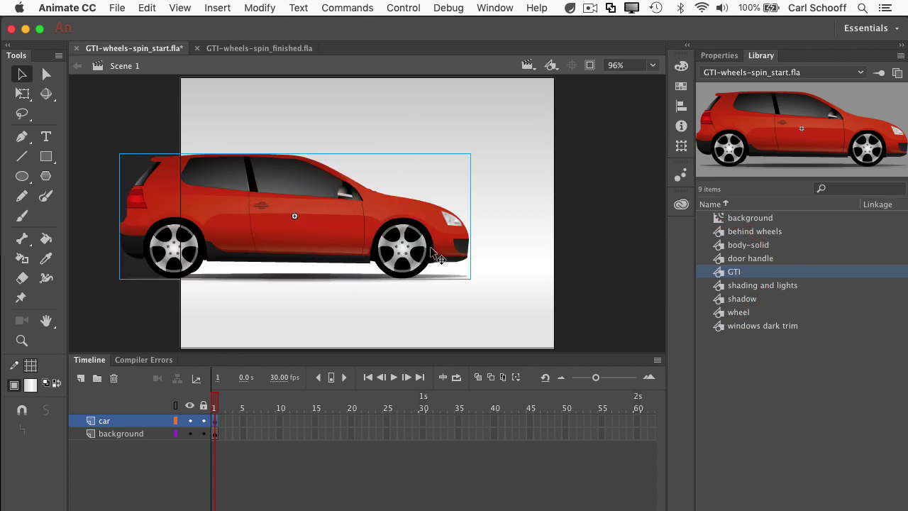
{"action": "left_click_drag", "start_coordinate": [398, 247], "coordinate": [99, 241]}
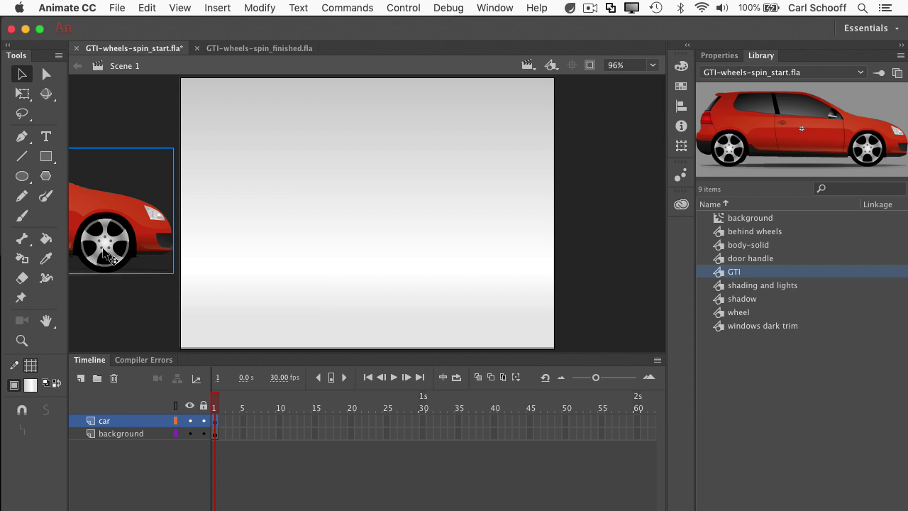
{"action": "left_click_drag", "start_coordinate": [106, 248], "coordinate": [138, 227]}
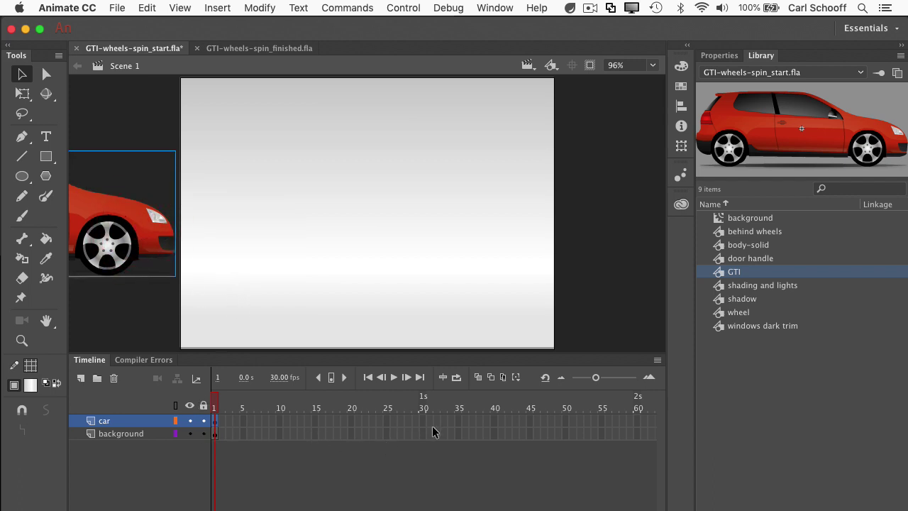
Insert a keyframe at frame 60 on the car layer.
{"action": "left_click", "coordinate": [637, 421]}
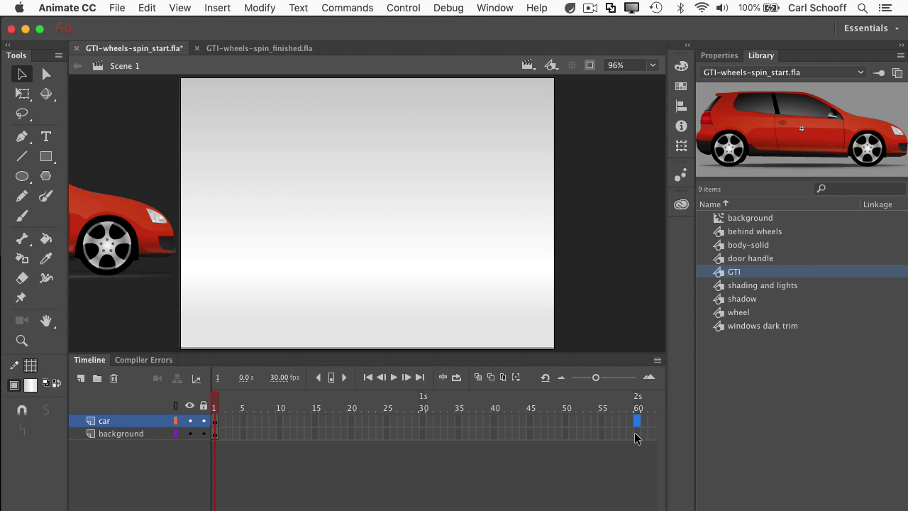
{"action": "key", "text": "F6"}
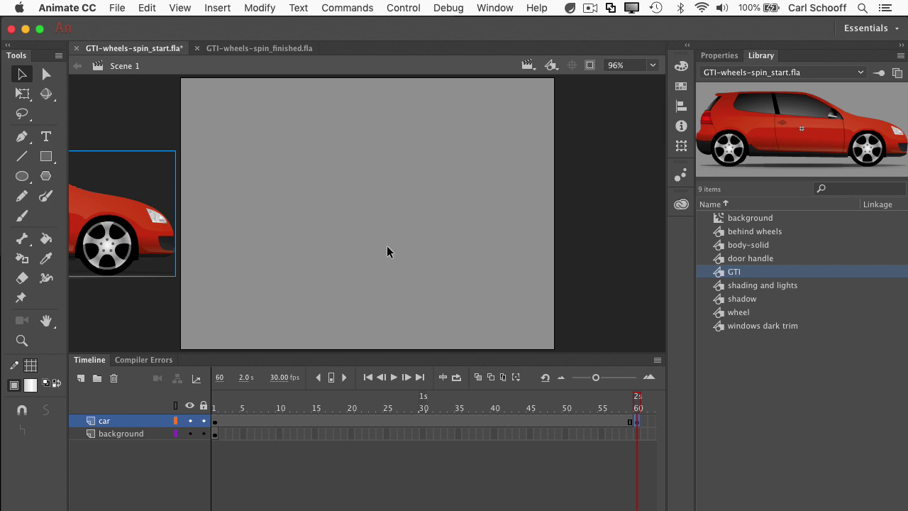
{"action": "left_click", "coordinate": [215, 407]}
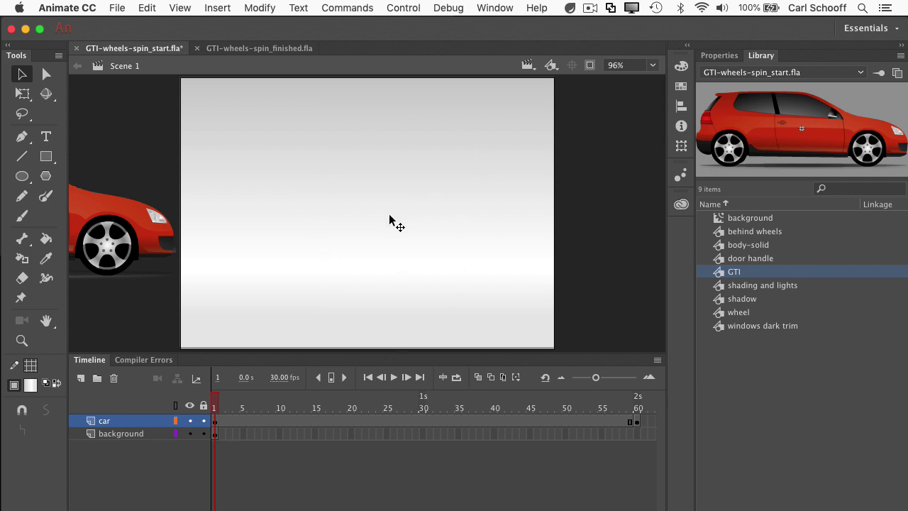
{"action": "left_click", "coordinate": [637, 407]}
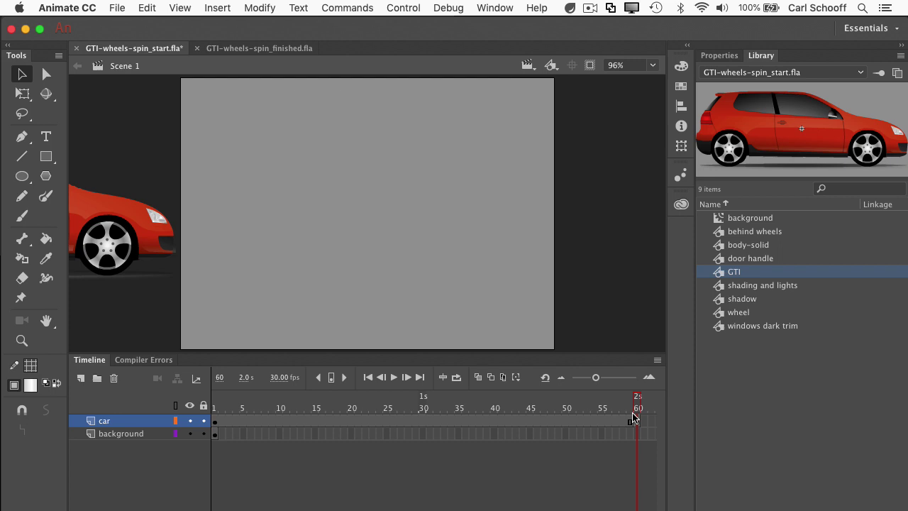
{"action": "key", "text": "F6"}
Extend the background layer to frame 60 with F5 and scrub the timeline to check.
{"action": "left_click_drag", "start_coordinate": [638, 409], "coordinate": [225, 424]}
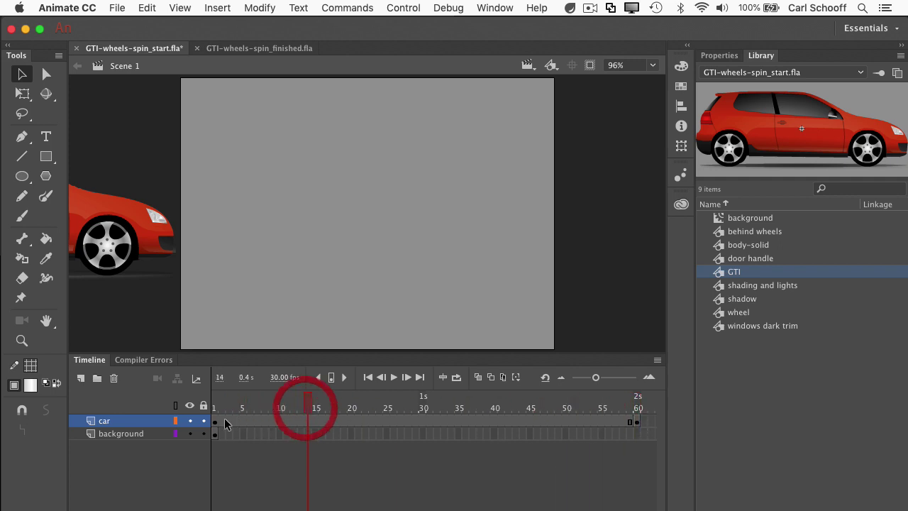
{"action": "left_click_drag", "start_coordinate": [312, 405], "coordinate": [637, 406]}
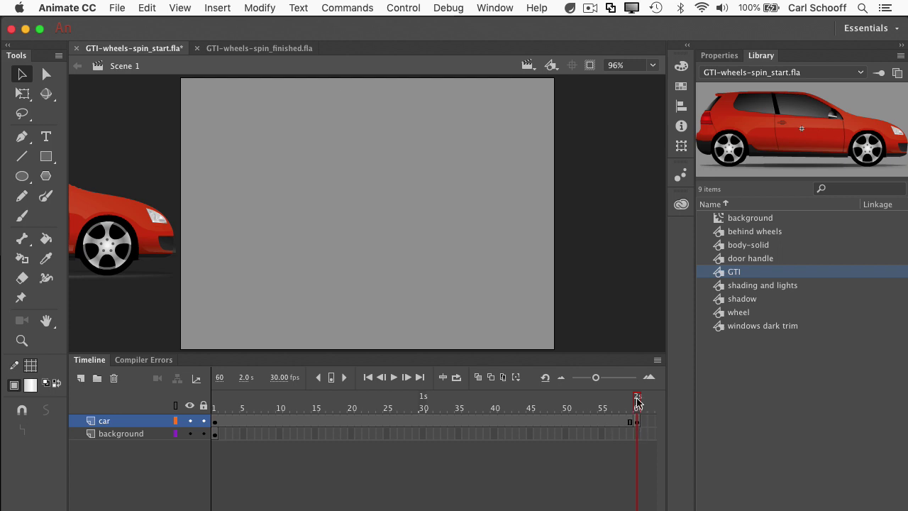
{"action": "left_click", "coordinate": [637, 433]}
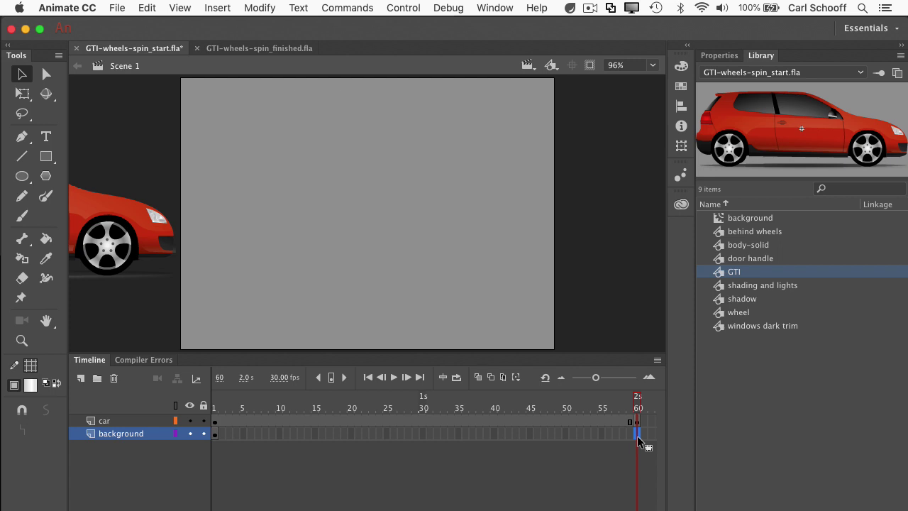
{"action": "key", "text": "F5"}
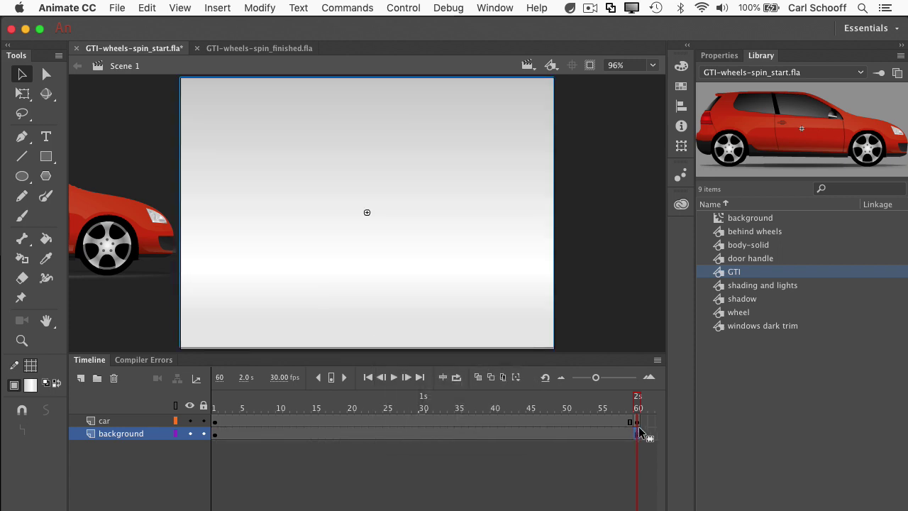
{"action": "mouse_move", "coordinate": [637, 408]}
{"action": "left_mouse_down"}
{"action": "mouse_move", "coordinate": [214, 409]}
{"action": "mouse_move", "coordinate": [655, 408]}
{"action": "mouse_move", "coordinate": [632, 404]}
{"action": "left_mouse_up"}
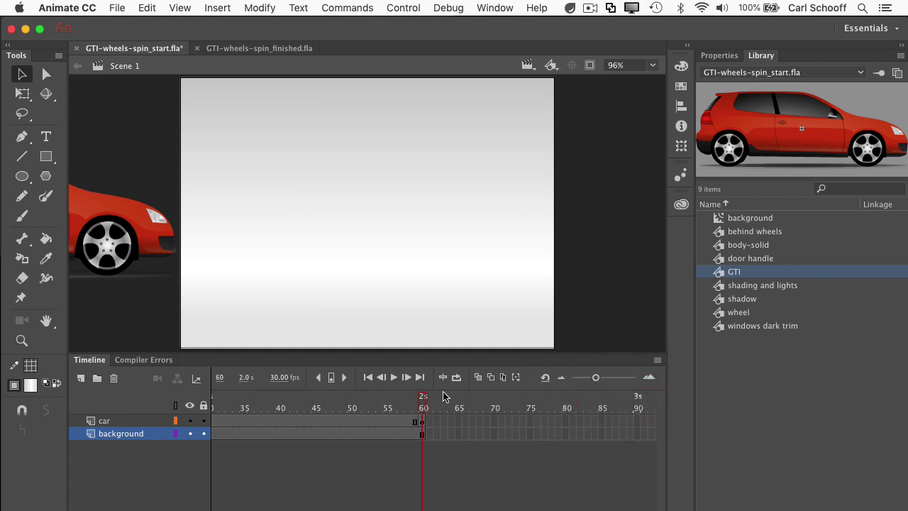
At frame 60, move the car straight right past the stage's right edge.
{"action": "left_click", "coordinate": [422, 422]}
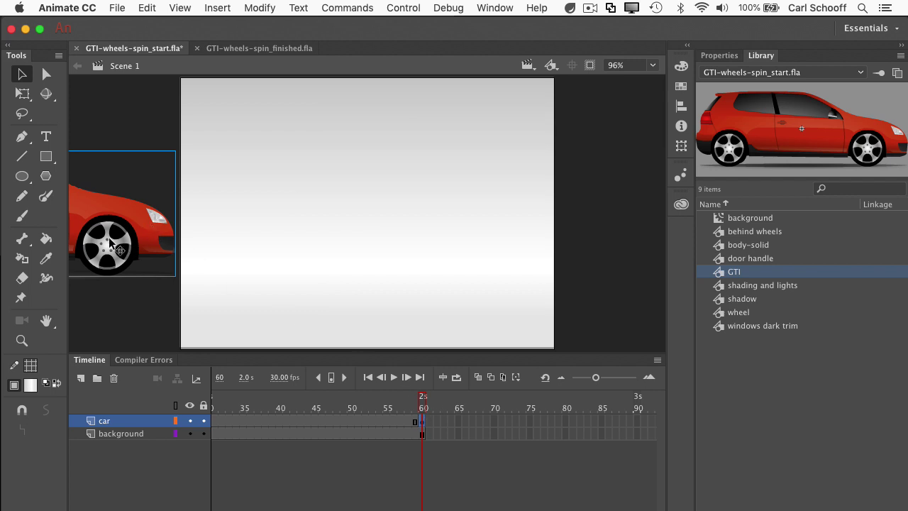
{"action": "left_click_drag", "start_coordinate": [109, 239], "coordinate": [221, 235]}
{"action": "key", "text": "super+z"}
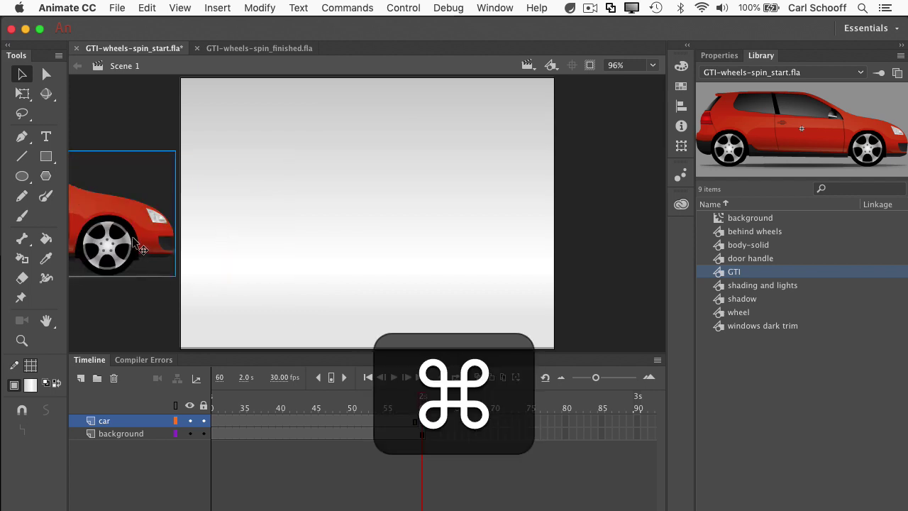
{"action": "left_click_drag", "start_coordinate": [108, 230], "coordinate": [450, 257]}
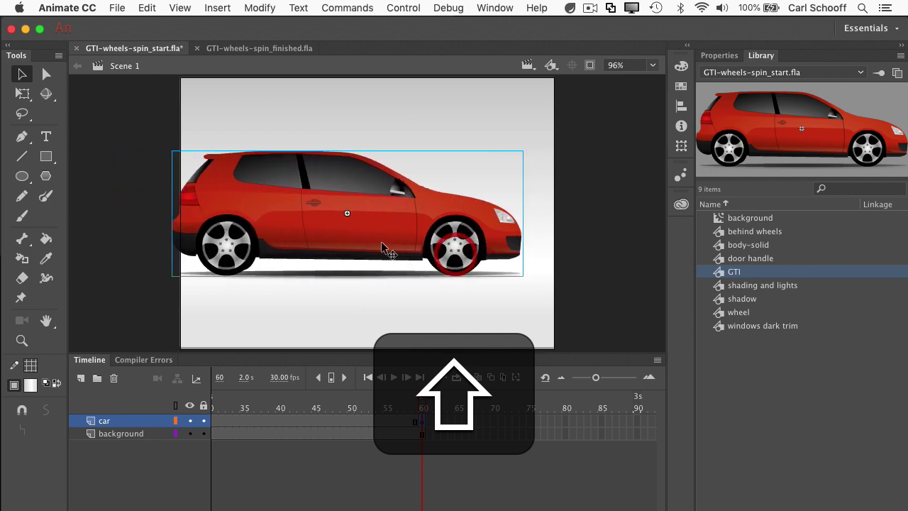
{"action": "left_click_drag", "start_coordinate": [206, 241], "coordinate": [601, 254]}
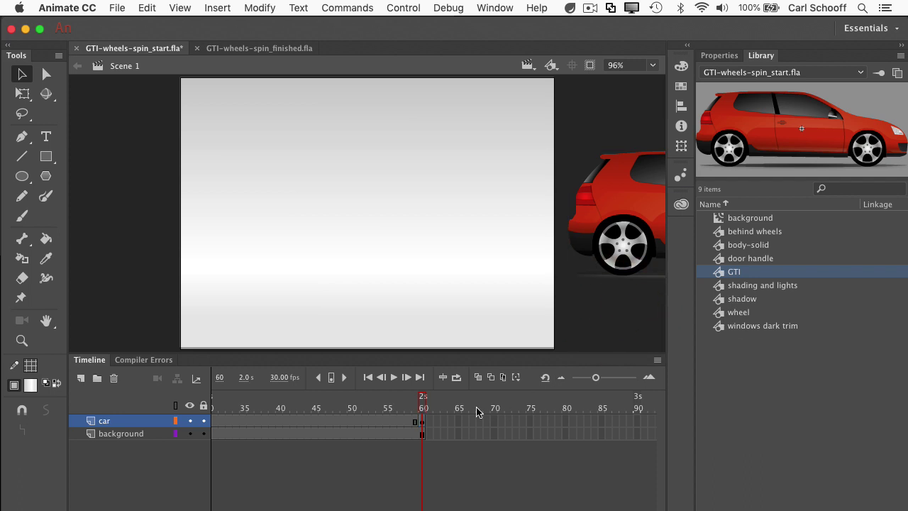
Create a classic tween on the car layer and play it from frame 1.
{"action": "left_click", "coordinate": [254, 421]}
{"action": "right_click", "coordinate": [254, 421]}
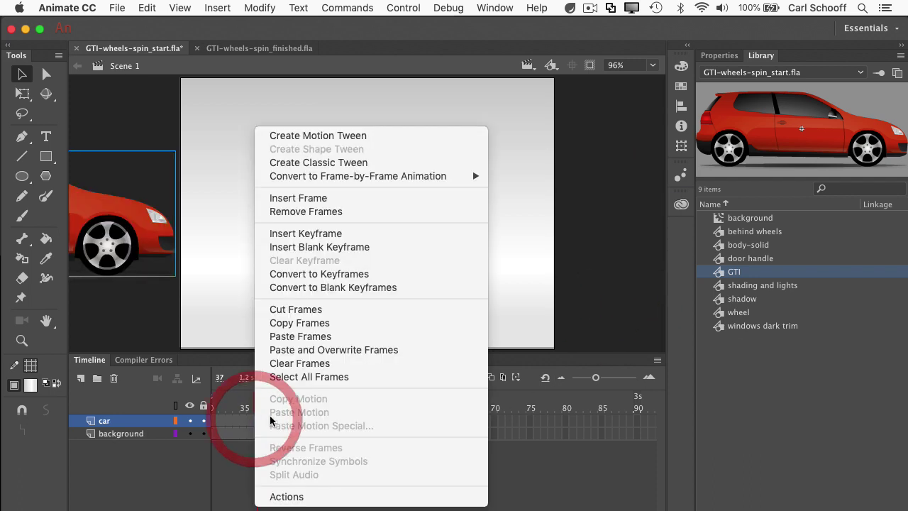
{"action": "left_click", "coordinate": [351, 163]}
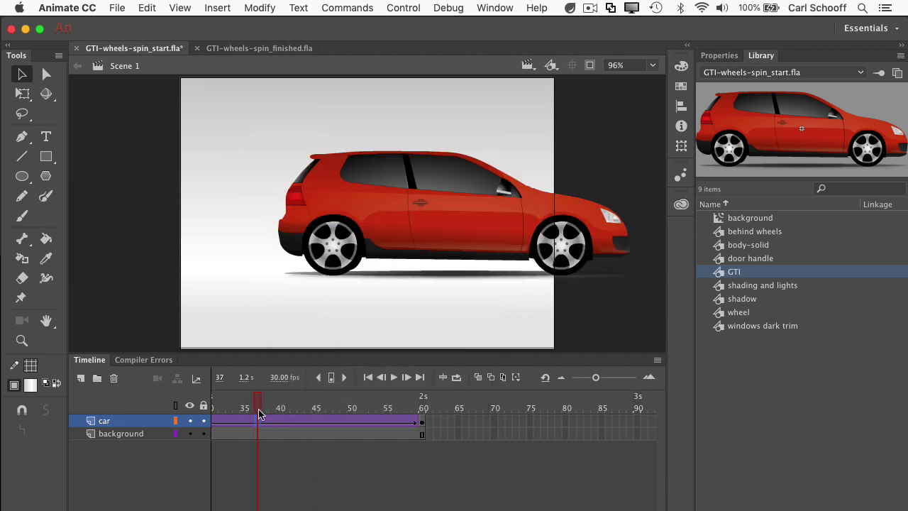
{"action": "left_click", "coordinate": [318, 378]}
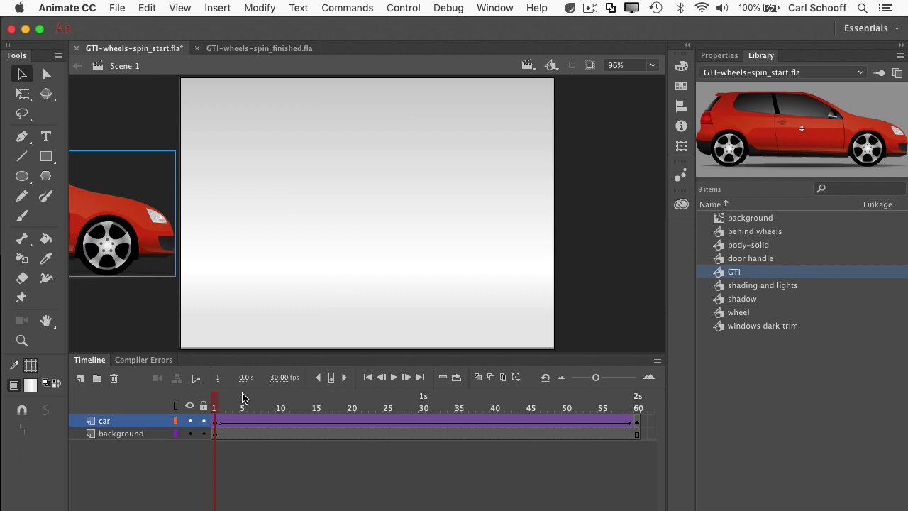
{"action": "key", "text": "Return"}
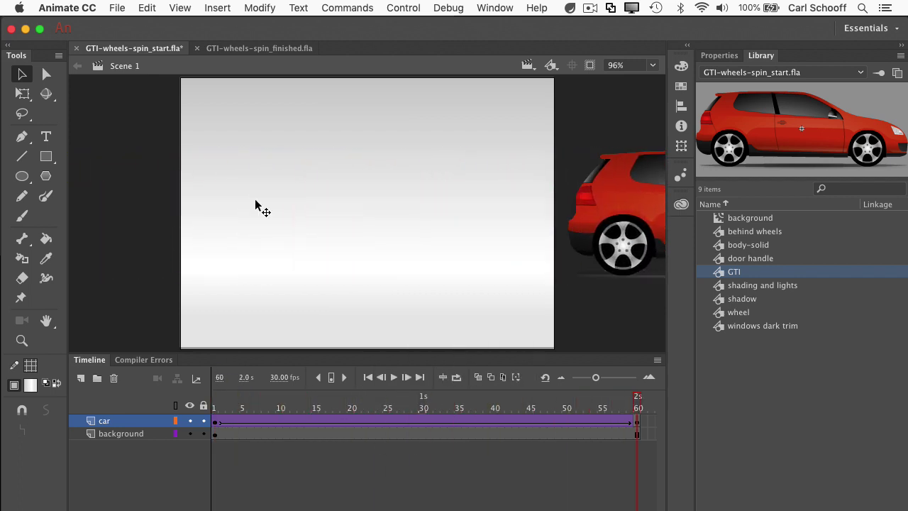
{"action": "left_click", "coordinate": [403, 8]}
{"action": "mouse_move", "coordinate": [406, 149]}
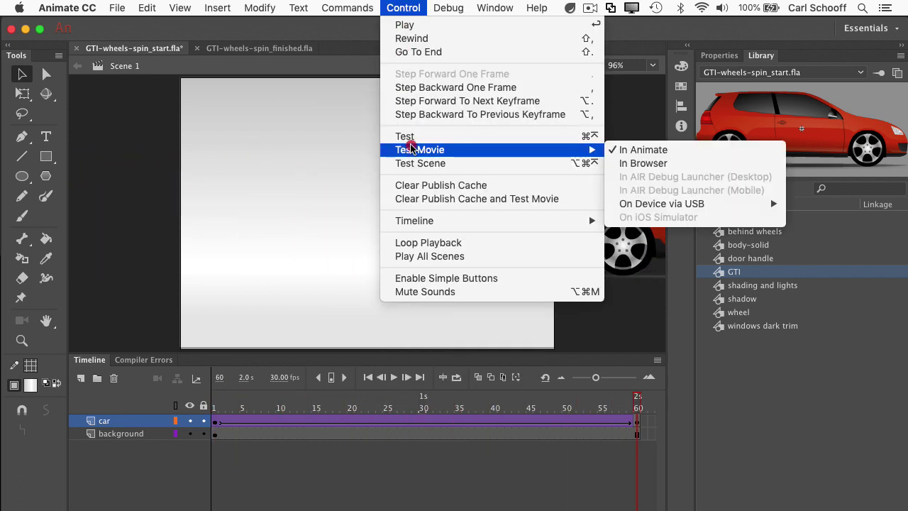
{"action": "left_click", "coordinate": [664, 149]}
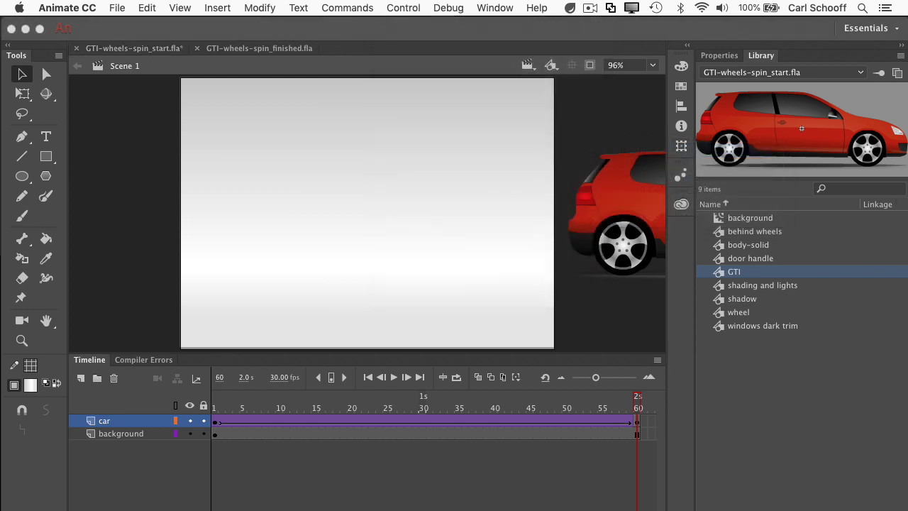
{"action": "key", "text": "super+Return"}
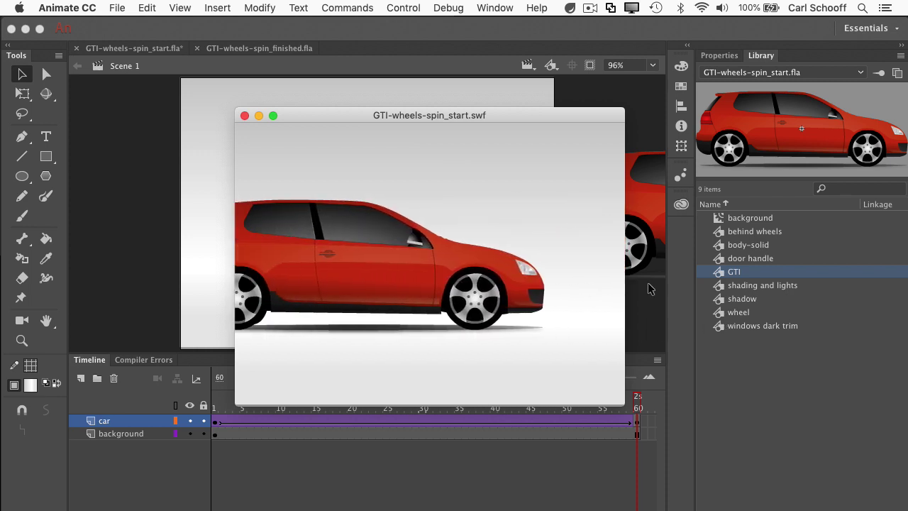
{"action": "left_click", "coordinate": [245, 116]}
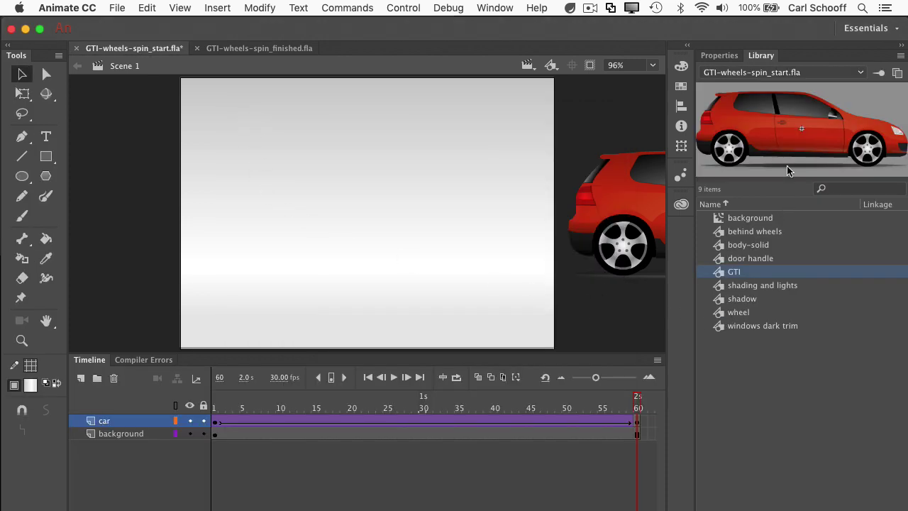
Enter the GTI symbol, enlarge the timeline, and toggle the shading and lights layer.
{"action": "double_click", "coordinate": [721, 276]}
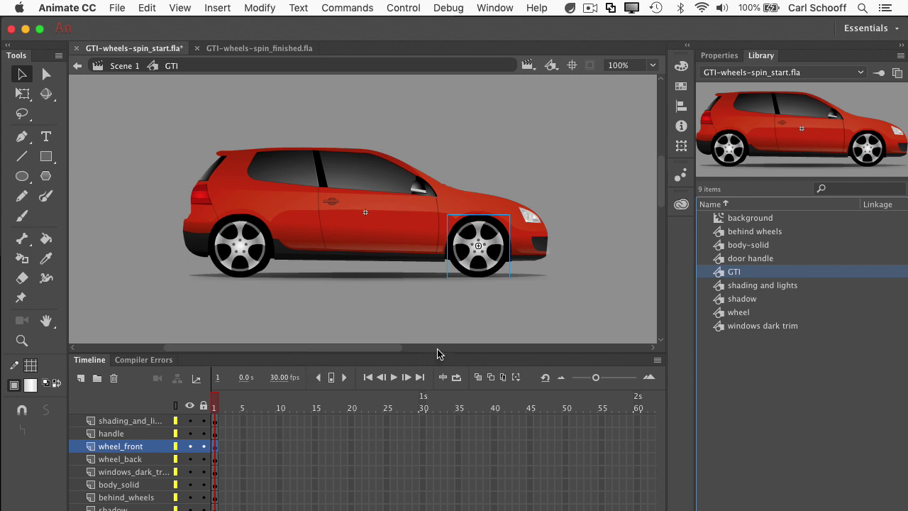
{"action": "left_click_drag", "start_coordinate": [439, 352], "coordinate": [442, 304]}
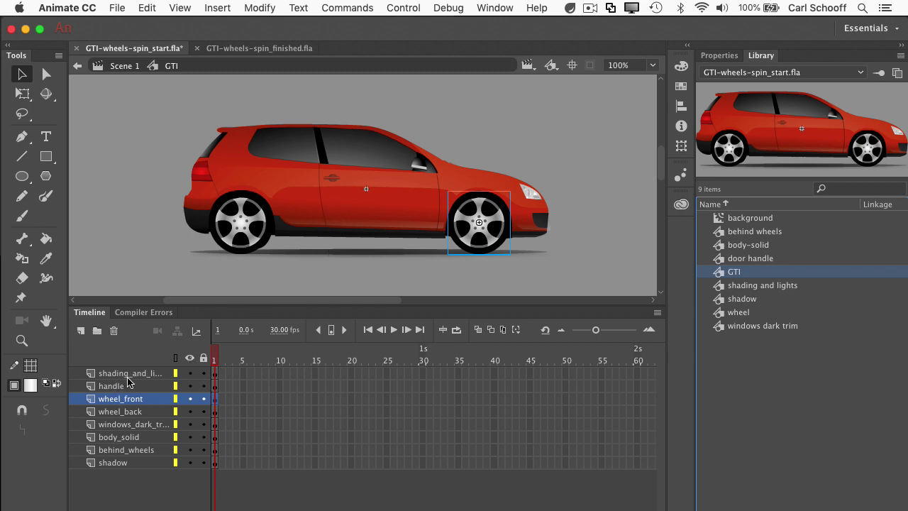
{"action": "left_click", "coordinate": [190, 374]}
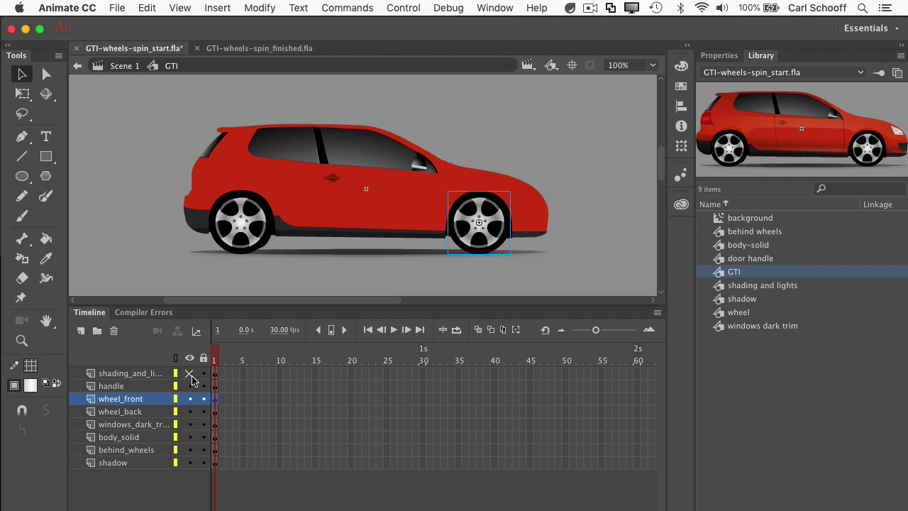
{"action": "left_click", "coordinate": [189, 374]}
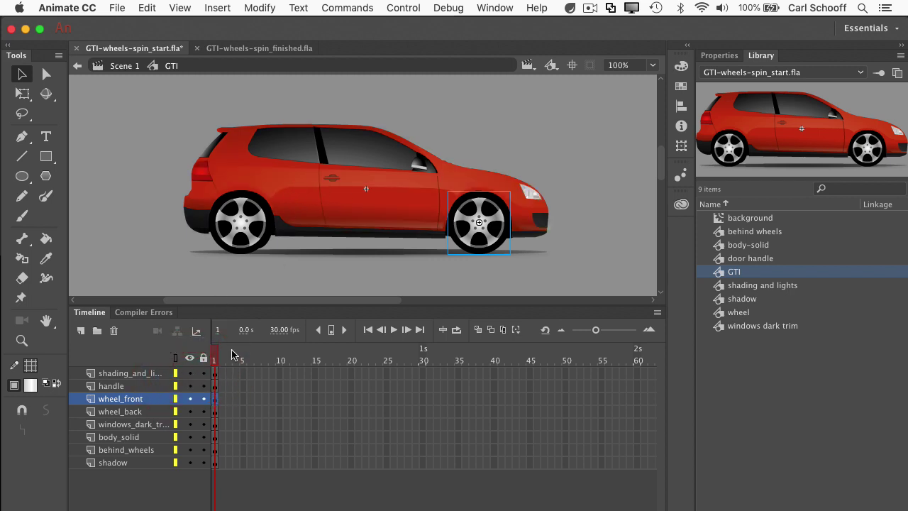
{"action": "left_click", "coordinate": [190, 374]}
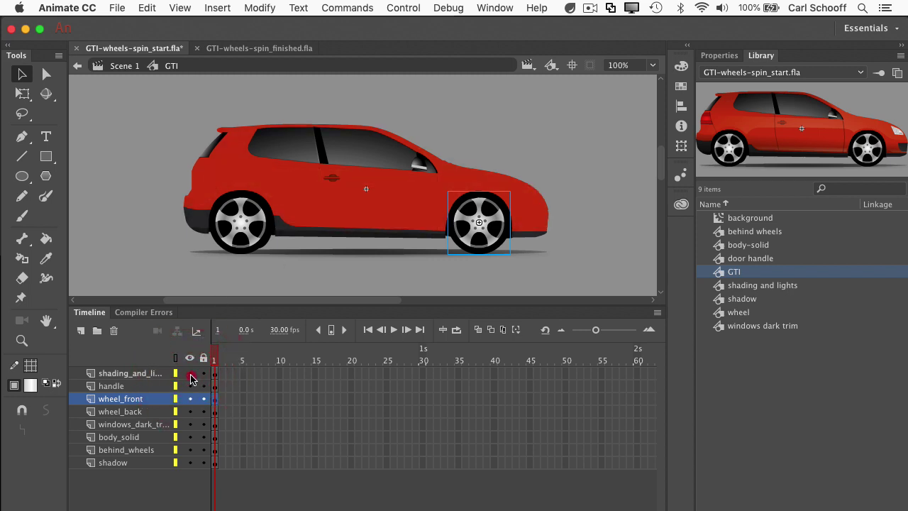
{"action": "left_click", "coordinate": [190, 374]}
{"action": "left_click", "coordinate": [190, 373]}
{"action": "left_click", "coordinate": [190, 374]}
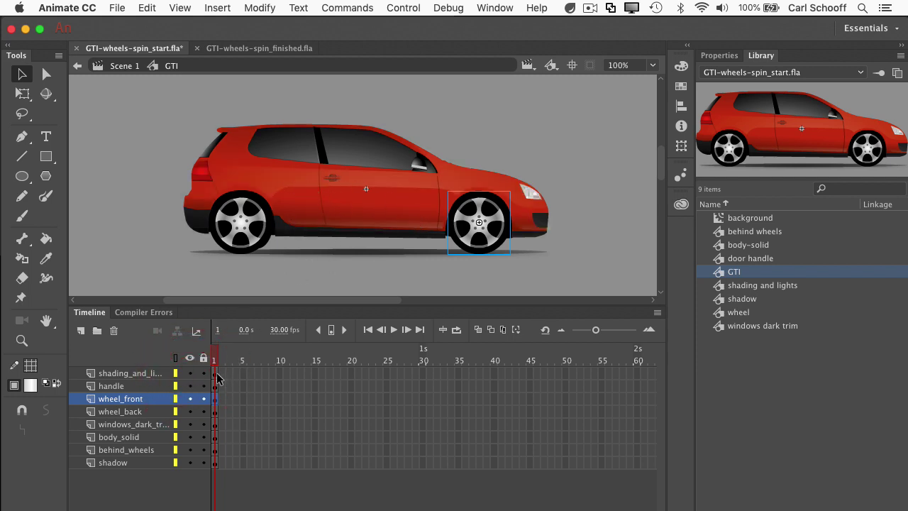
Hide and reshow the front wheel, rear wheel, and windows dark trim layers to inspect them.
{"action": "left_click", "coordinate": [191, 387]}
{"action": "left_click", "coordinate": [191, 399]}
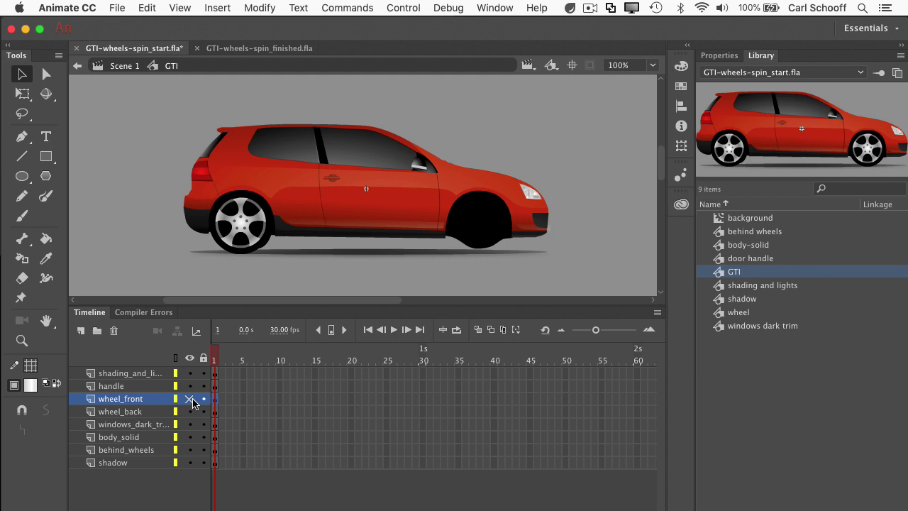
{"action": "left_click", "coordinate": [192, 400]}
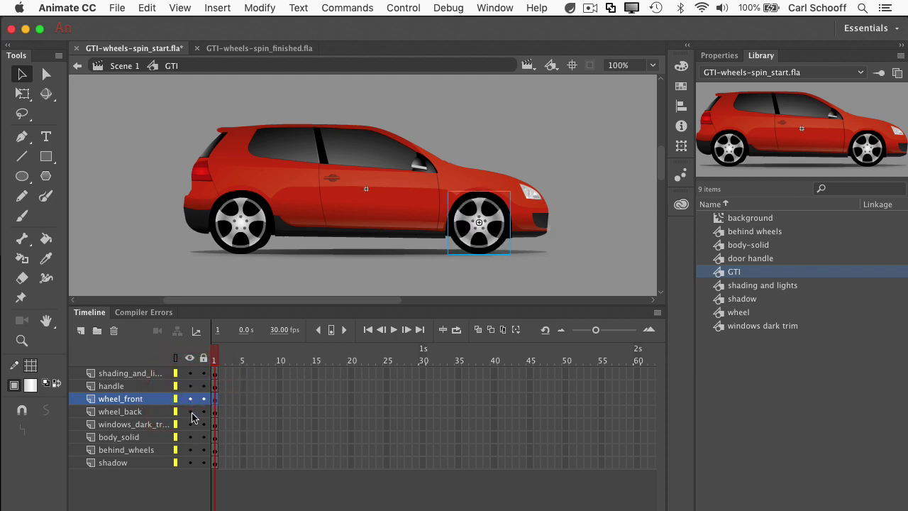
{"action": "left_click", "coordinate": [192, 413]}
{"action": "left_click", "coordinate": [190, 413]}
{"action": "left_click", "coordinate": [192, 424]}
{"action": "left_click", "coordinate": [192, 424]}
Toggle the solid red body layer, undoing an accidental move of the shading graphic.
{"action": "left_click", "coordinate": [190, 437]}
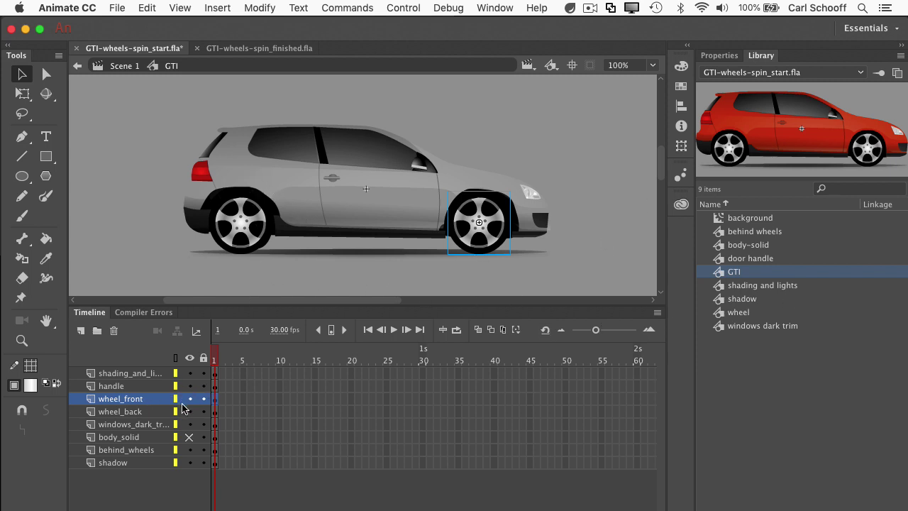
{"action": "left_click_drag", "start_coordinate": [276, 177], "coordinate": [487, 122]}
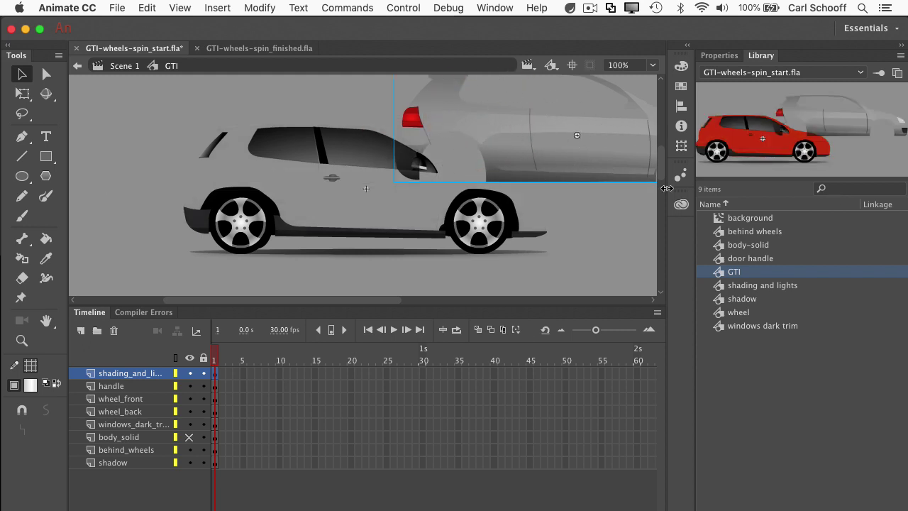
{"action": "key", "text": "super+z"}
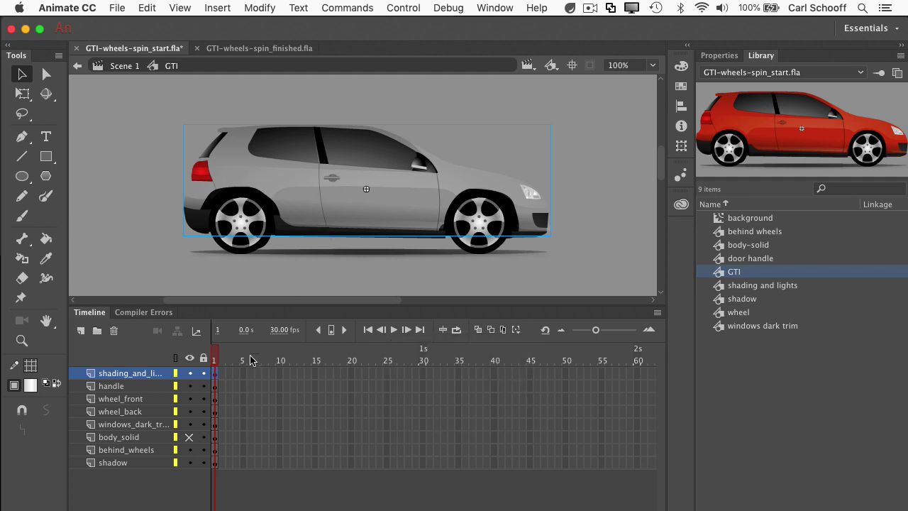
{"action": "left_click", "coordinate": [188, 440]}
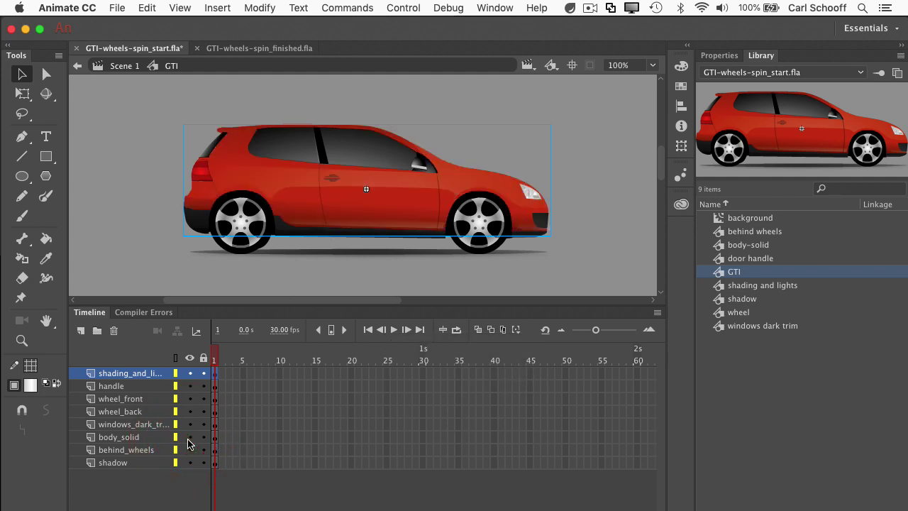
{"action": "left_click", "coordinate": [188, 440]}
{"action": "left_click", "coordinate": [188, 440]}
Isolate the body_solid layer and open the body-solid symbol for editing.
{"action": "key", "text": "alt"}
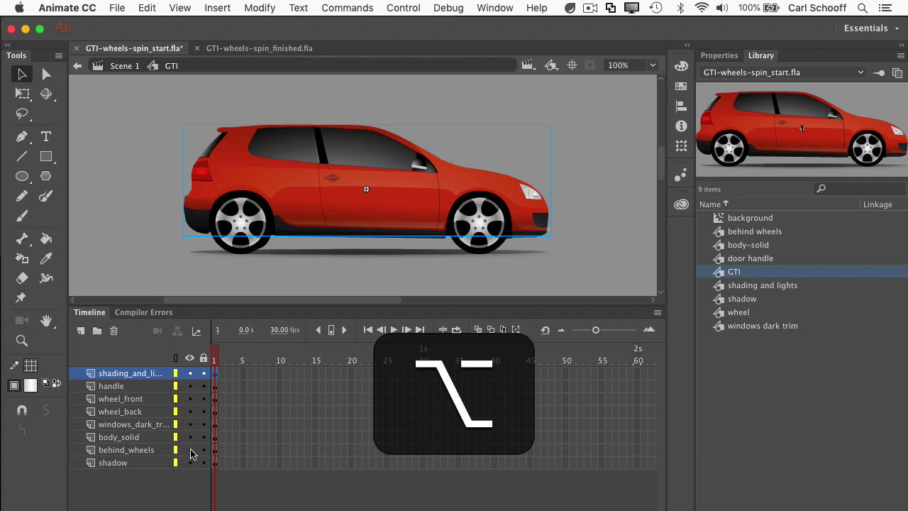
{"action": "left_click", "coordinate": [190, 440], "text": "alt"}
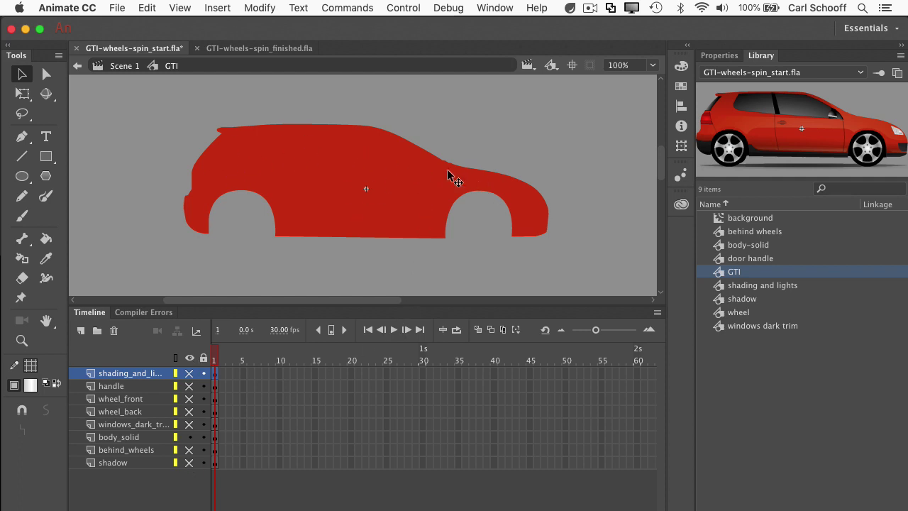
{"action": "left_click", "coordinate": [372, 187]}
{"action": "double_click", "coordinate": [412, 188]}
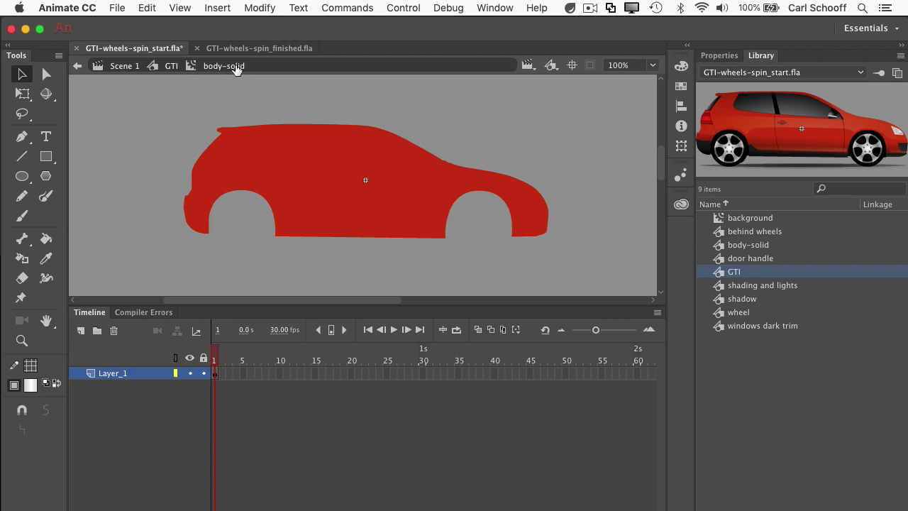
Fill the car body shape with a blue swatch and return to the GTI symbol.
{"action": "left_click", "coordinate": [293, 149]}
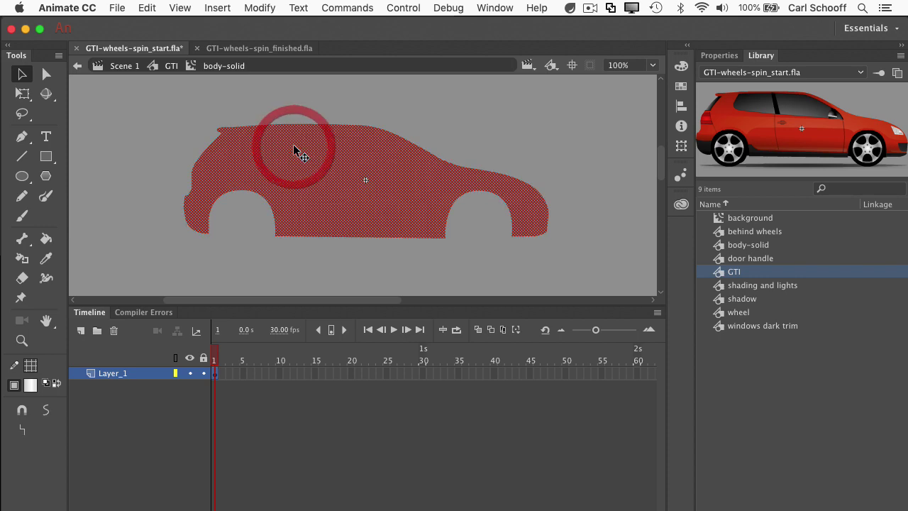
{"action": "left_click", "coordinate": [31, 386]}
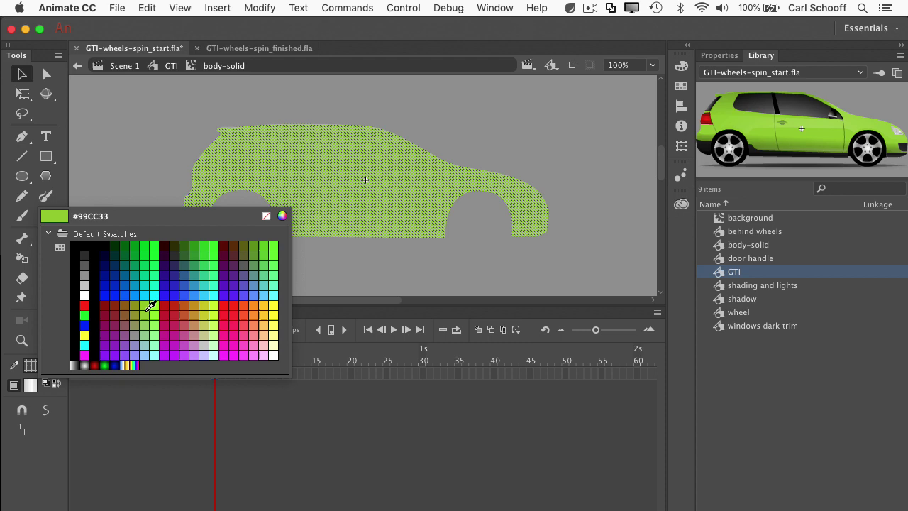
{"action": "left_click", "coordinate": [195, 292]}
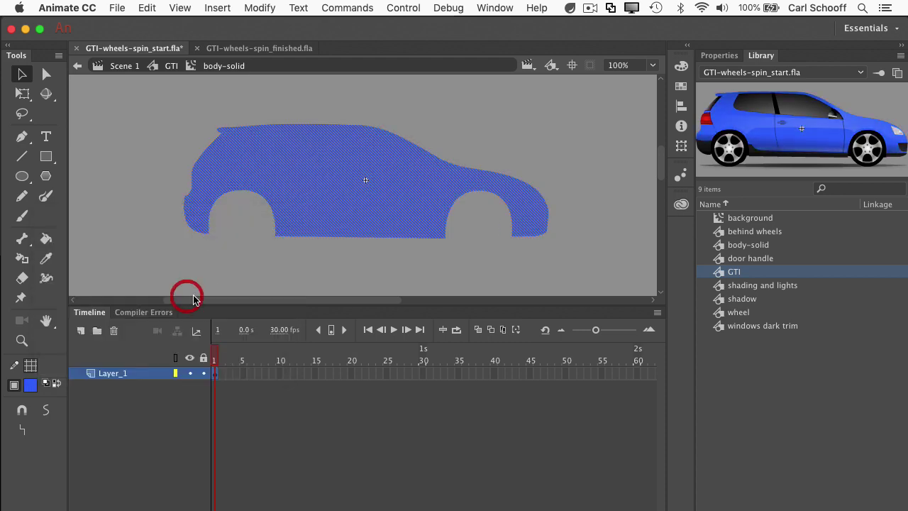
{"action": "left_click", "coordinate": [171, 65]}
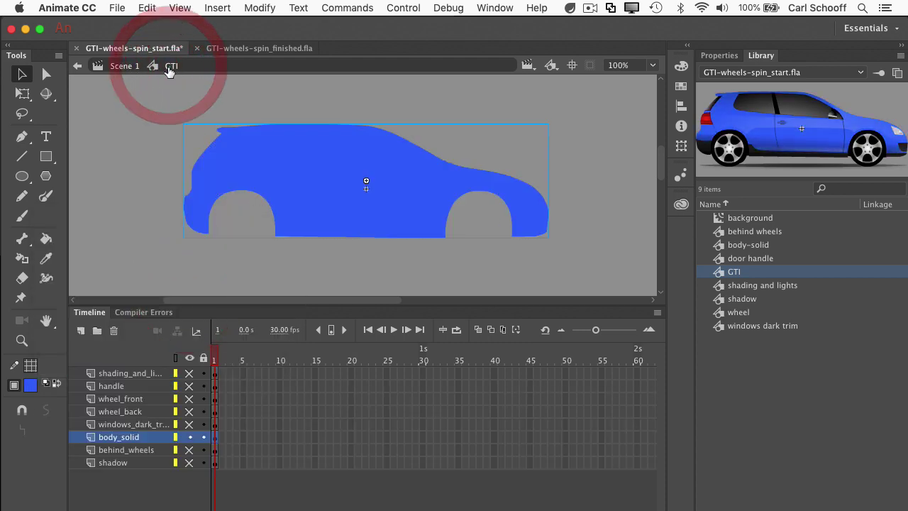
Show all GTI layers, set the body-solid fill to red #CC3300, and reopen GTI.
{"action": "left_click", "coordinate": [189, 357]}
{"action": "left_click", "coordinate": [189, 358]}
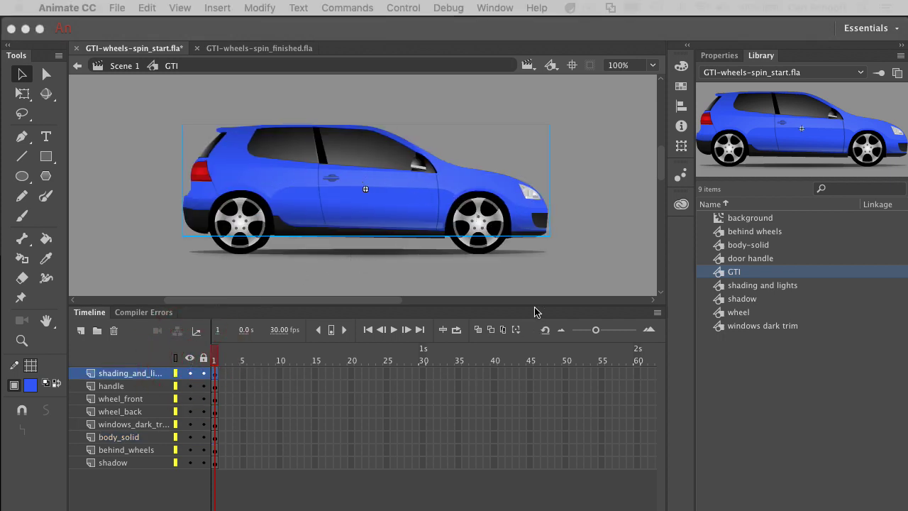
{"action": "double_click", "coordinate": [723, 247]}
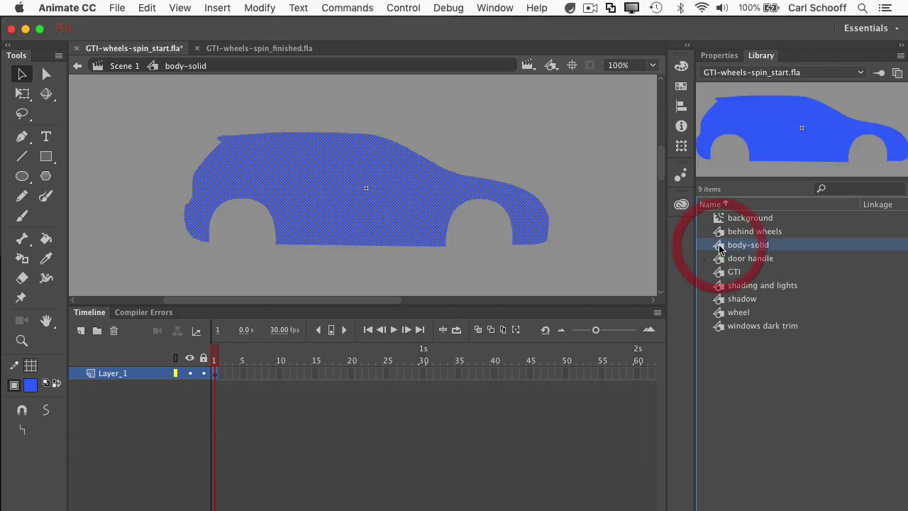
{"action": "left_click", "coordinate": [30, 384]}
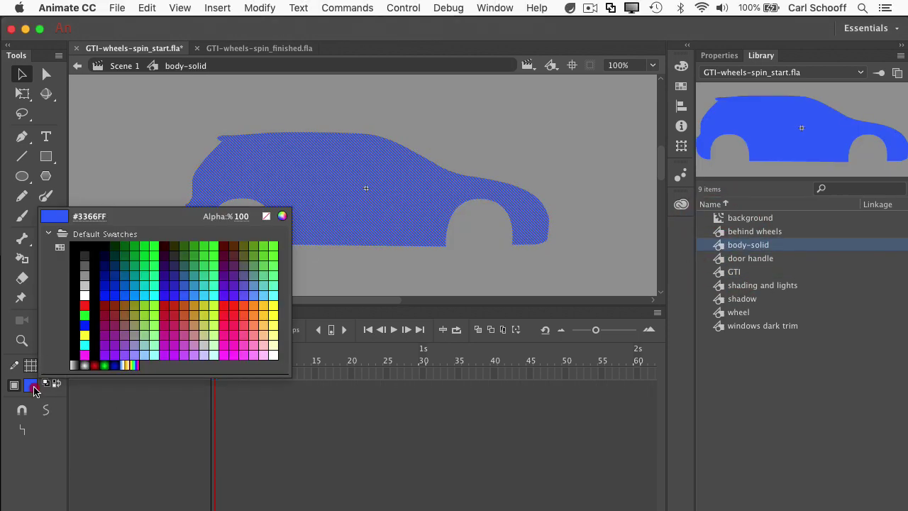
{"action": "left_click", "coordinate": [176, 303]}
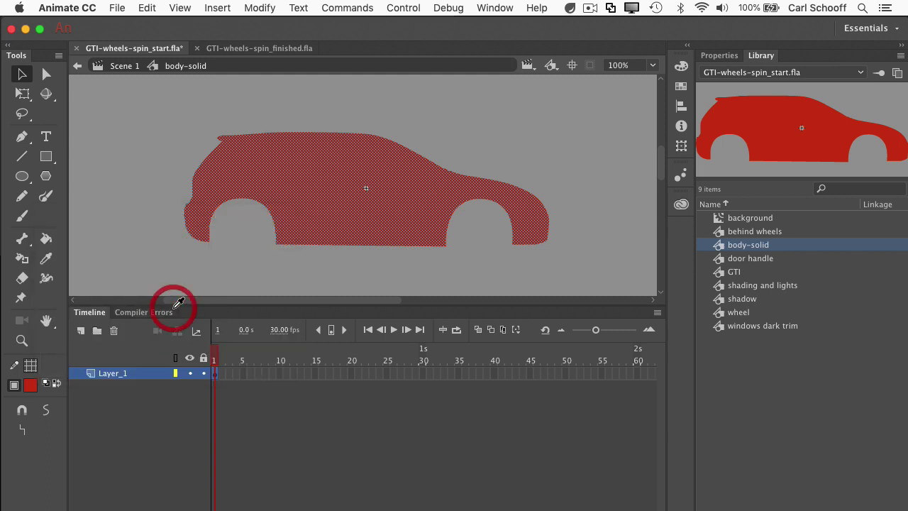
{"action": "double_click", "coordinate": [723, 272]}
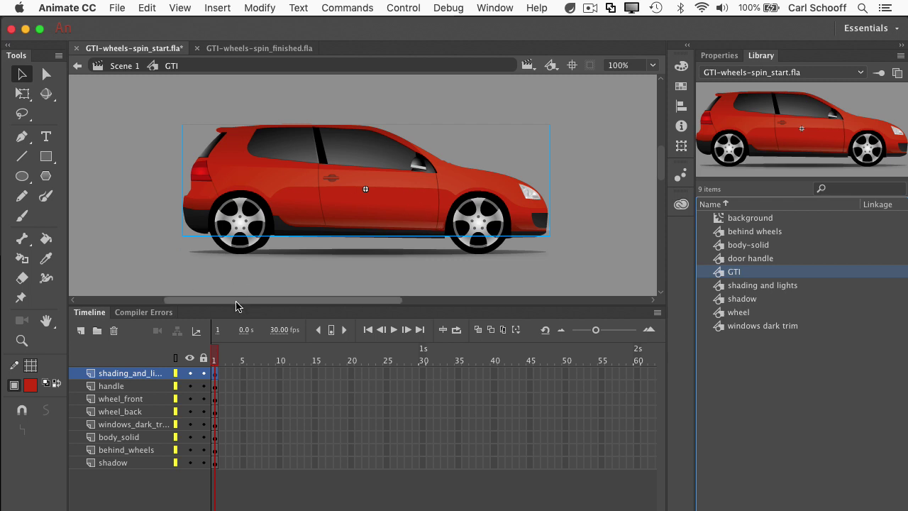
Select the rear and front wheels in Properties, confirming both are wheel Movie Clip instances.
{"action": "left_click", "coordinate": [242, 248]}
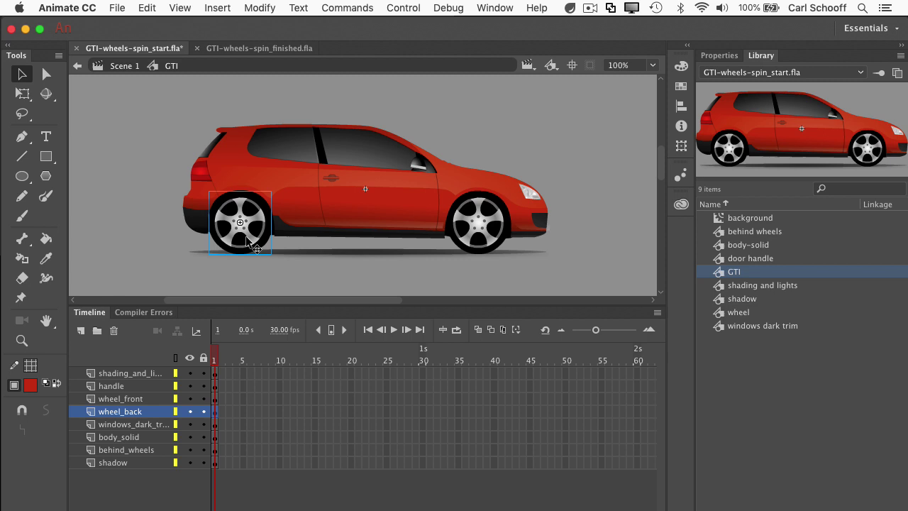
{"action": "left_click", "coordinate": [720, 56]}
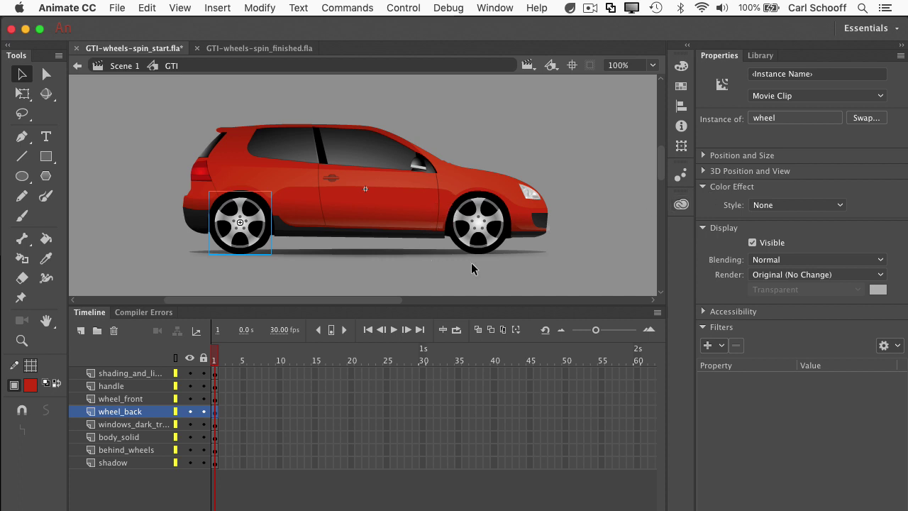
{"action": "left_click", "coordinate": [487, 230]}
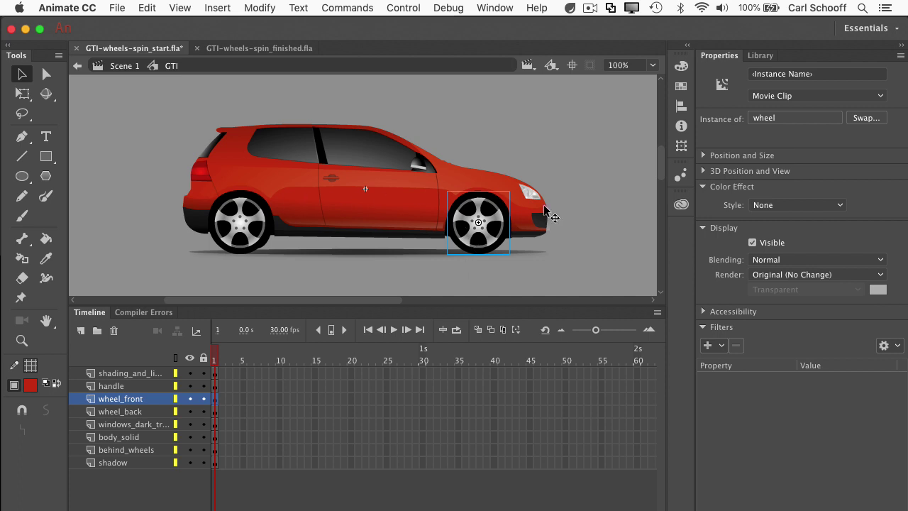
{"action": "left_click", "coordinate": [256, 237]}
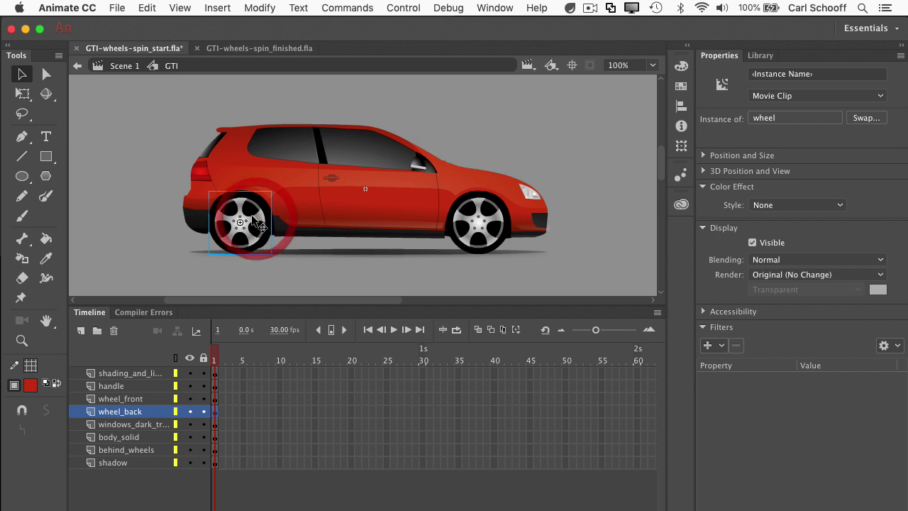
Convert the rear wheel to a Movie Clip symbol named wheel-spin via Modify > Convert to Symbol.
{"action": "left_click", "coordinate": [246, 8]}
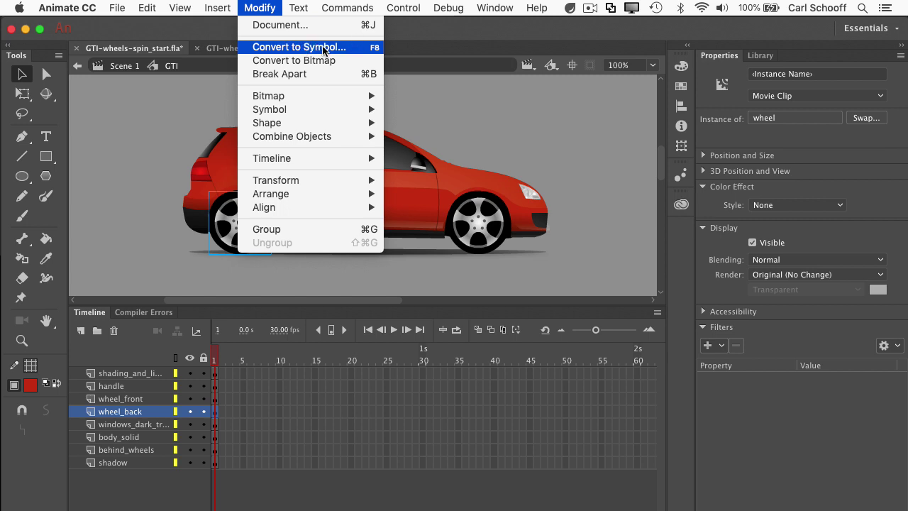
{"action": "left_click", "coordinate": [356, 48]}
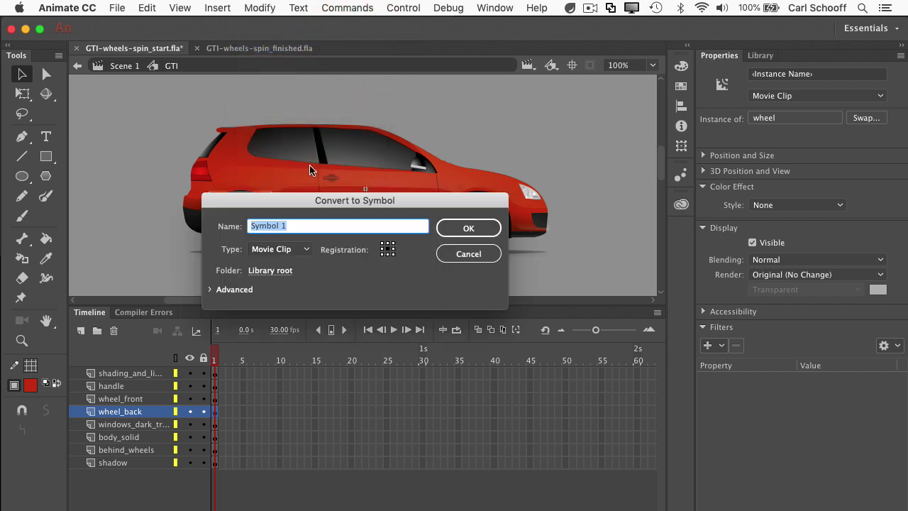
{"action": "triple_click", "coordinate": [301, 227]}
{"action": "type", "text": "wheel-spin"}
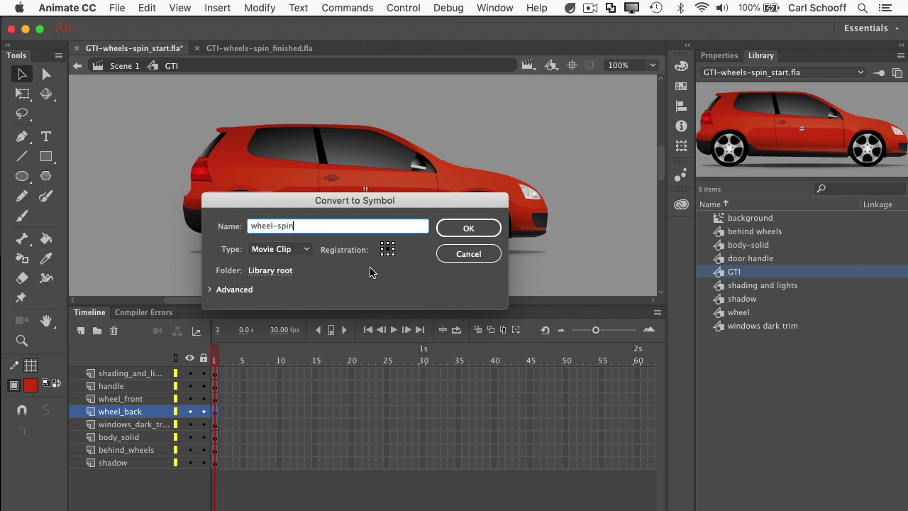
{"action": "left_click", "coordinate": [481, 230]}
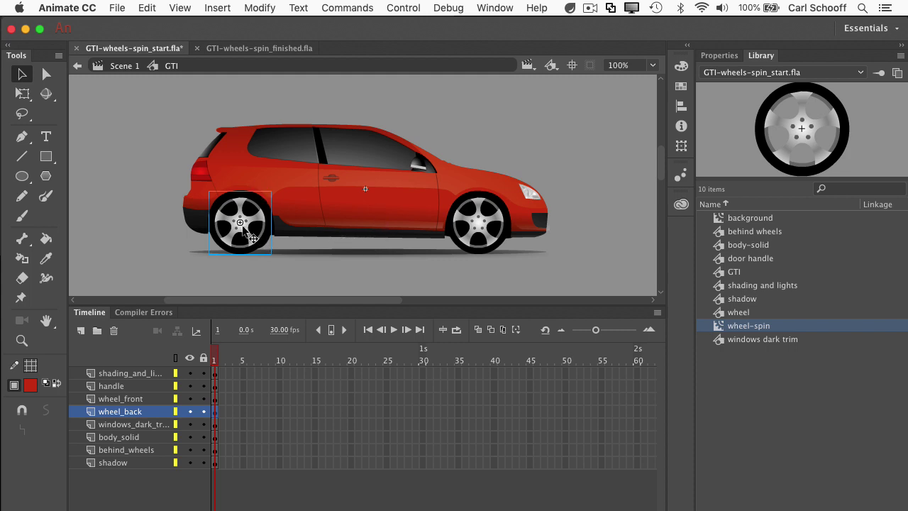
{"action": "left_click", "coordinate": [719, 55]}
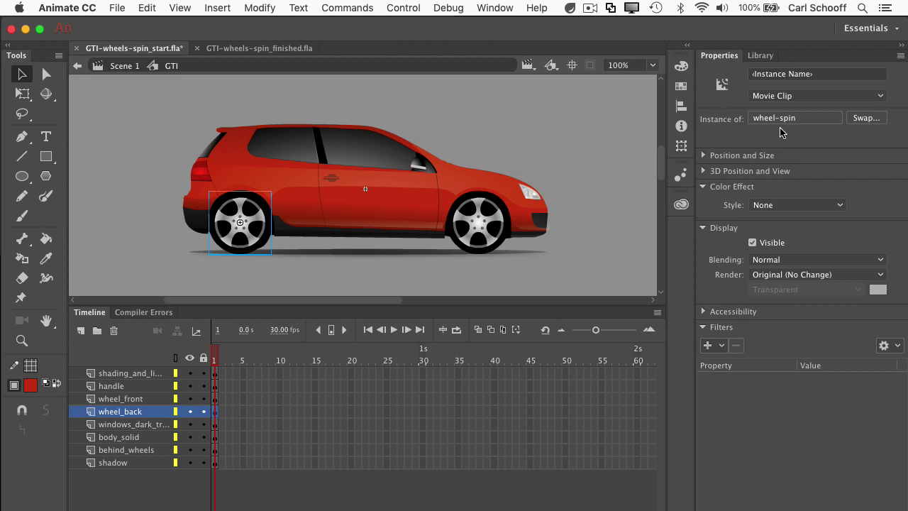
Inside wheel-spin, add a keyframe at frame 30 of Layer_1.
{"action": "double_click", "coordinate": [254, 215]}
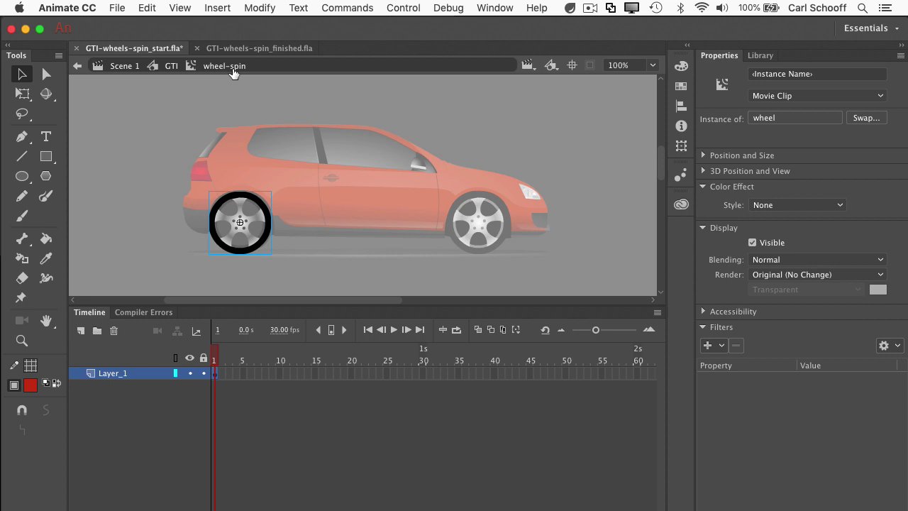
{"action": "left_click", "coordinate": [259, 215]}
{"action": "left_click", "coordinate": [422, 377]}
{"action": "key", "text": "F6"}
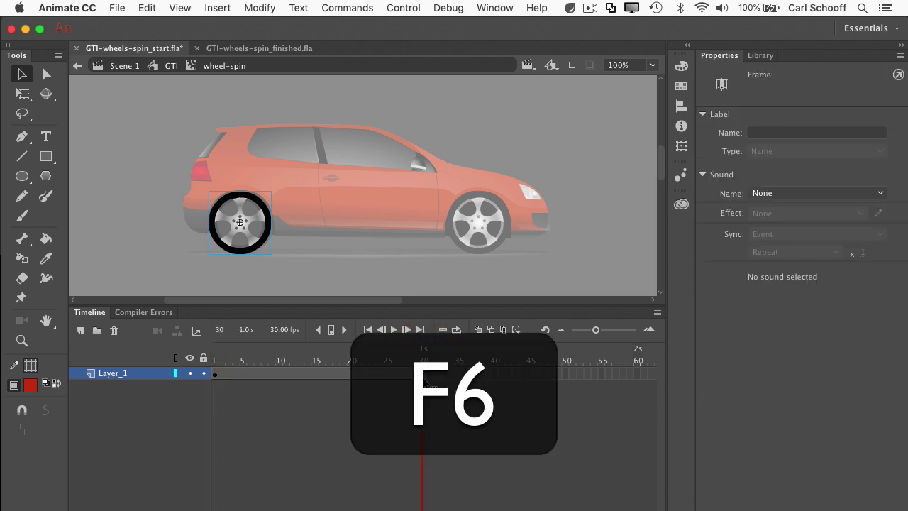
{"action": "left_click", "coordinate": [422, 377]}
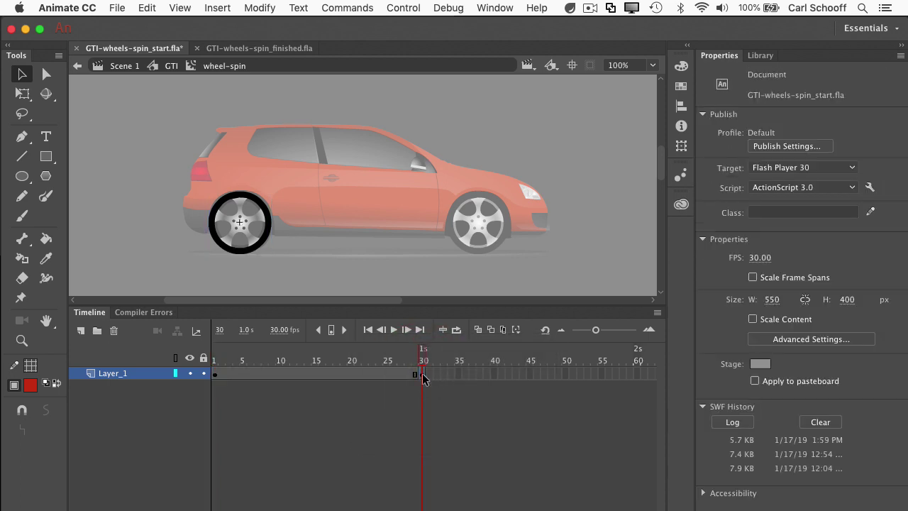
Add a classic tween over frames 1–30 rotating the wheel clockwise once, then preview it.
{"action": "left_click", "coordinate": [218, 373]}
{"action": "right_click", "coordinate": [218, 373]}
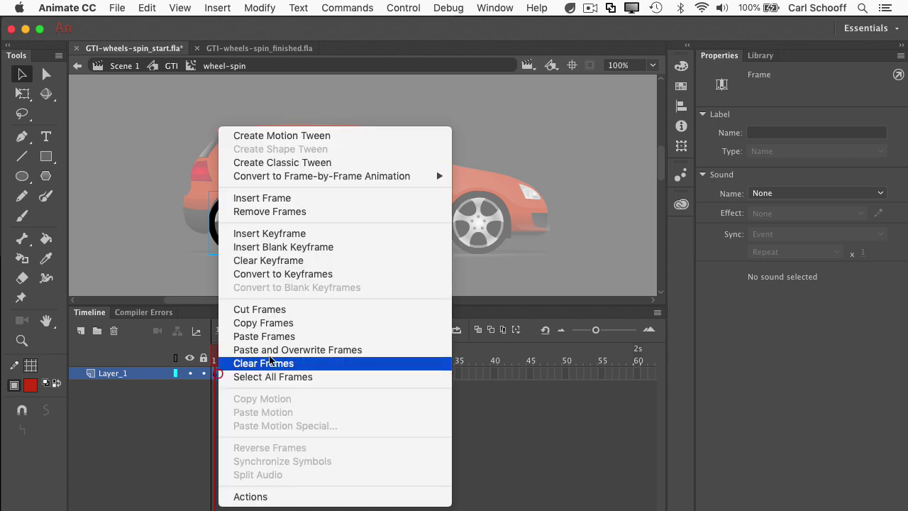
{"action": "left_click", "coordinate": [339, 163]}
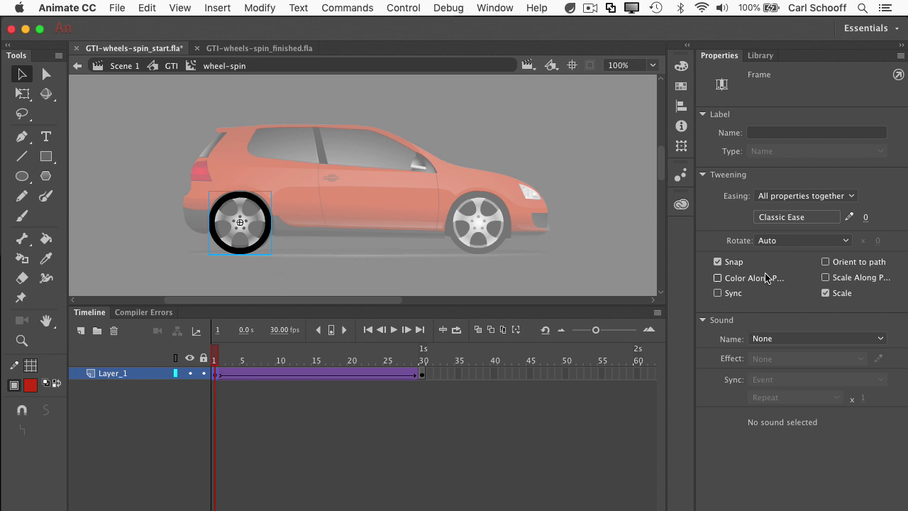
{"action": "left_click", "coordinate": [836, 241]}
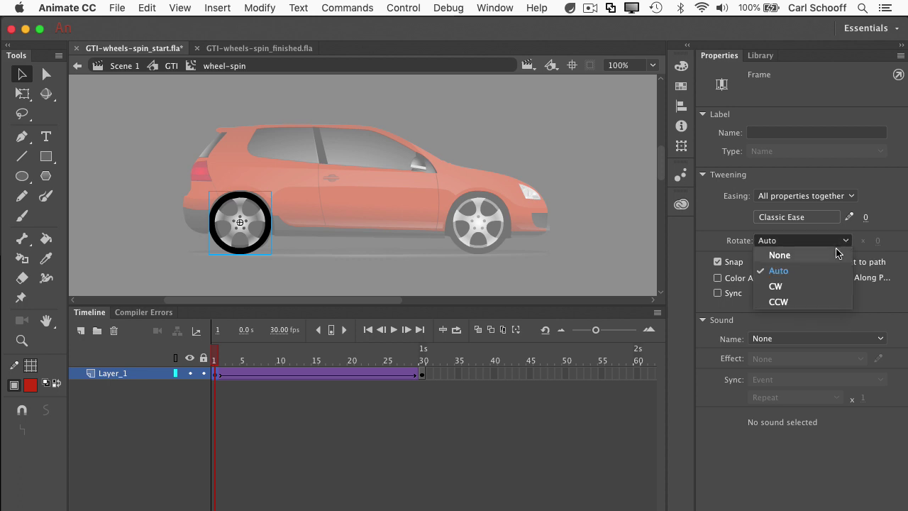
{"action": "left_click", "coordinate": [817, 286]}
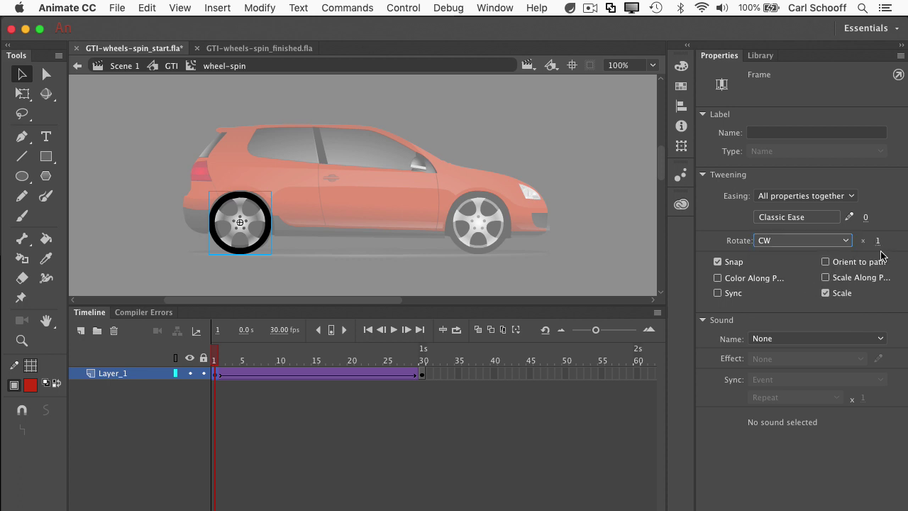
{"action": "mouse_move", "coordinate": [217, 357]}
{"action": "left_mouse_down"}
{"action": "mouse_move", "coordinate": [420, 348]}
{"action": "mouse_move", "coordinate": [213, 350]}
{"action": "left_mouse_up"}
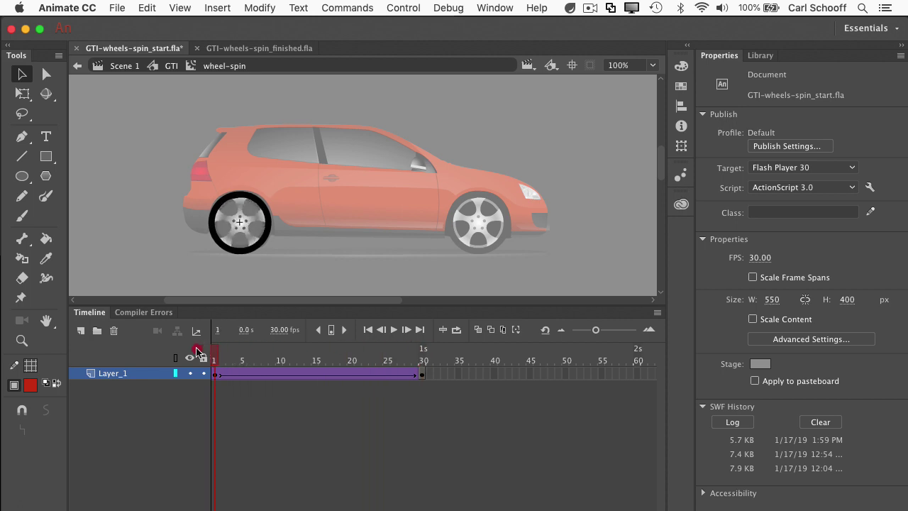
Return to the GTI car symbol, select its front wheel, and run and close a test playback.
{"action": "left_click", "coordinate": [170, 67]}
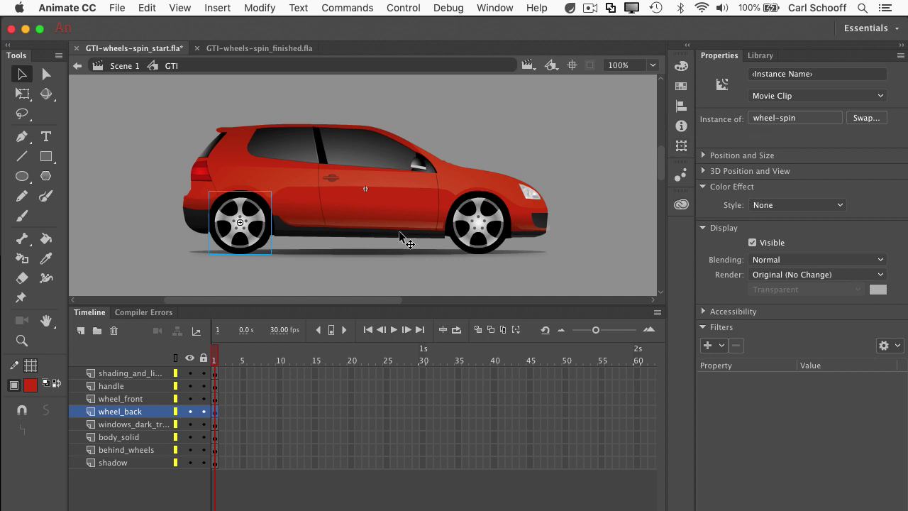
{"action": "left_click", "coordinate": [488, 220]}
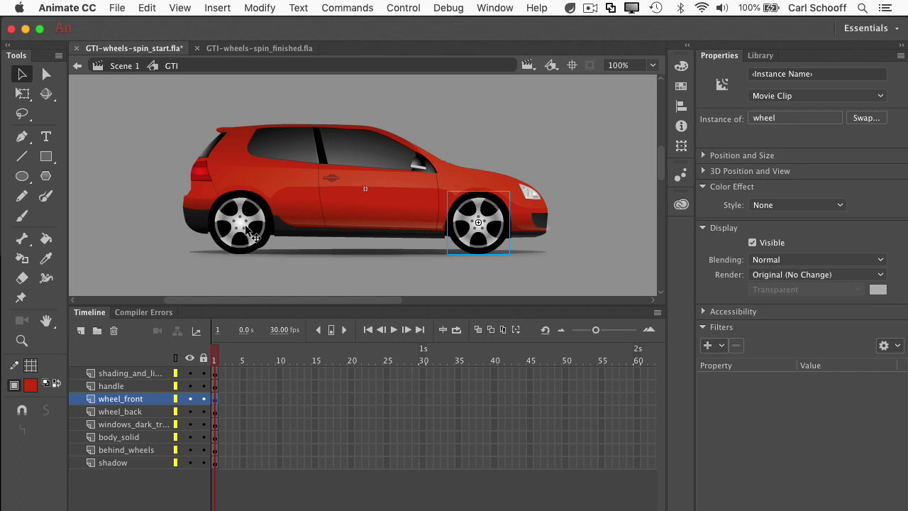
{"action": "key", "text": "super+Return"}
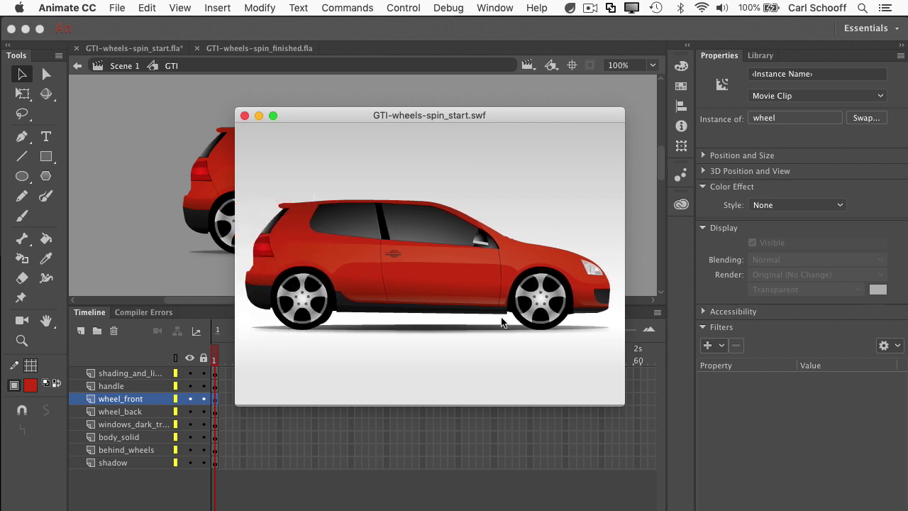
{"action": "left_click", "coordinate": [246, 115]}
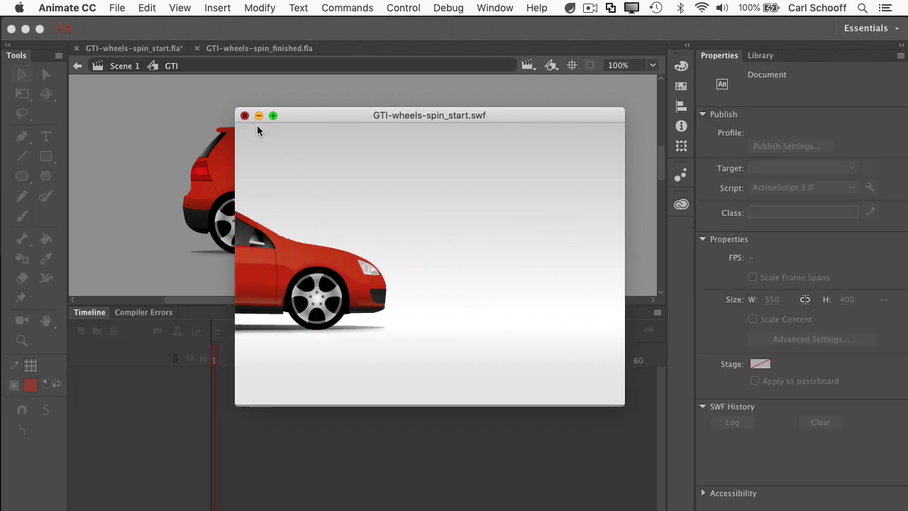
Swap the GTI's front wheel from the static wheel symbol to wheel-spin.
{"action": "left_click", "coordinate": [535, 255]}
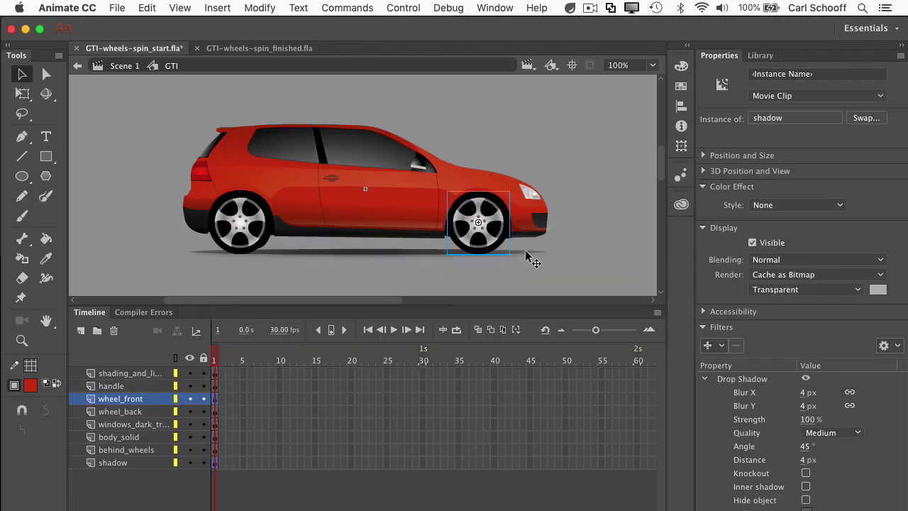
{"action": "left_click", "coordinate": [488, 226]}
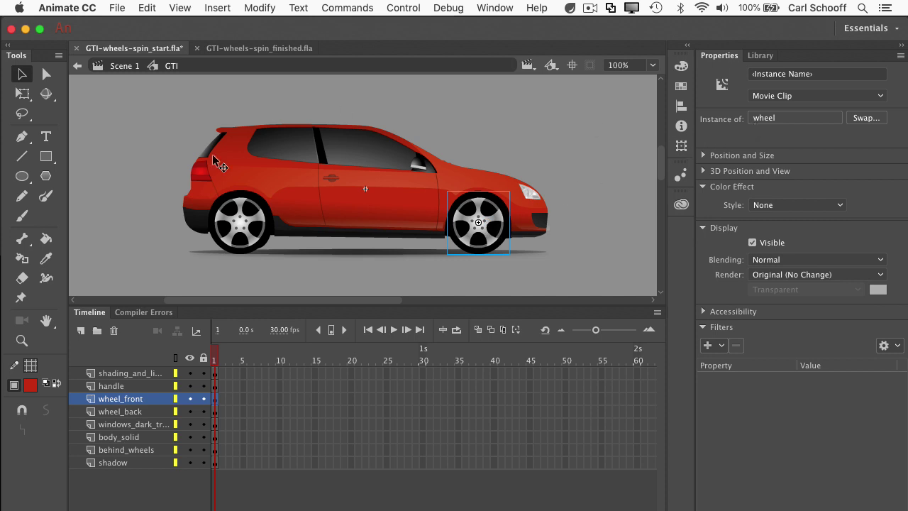
{"action": "right_click", "coordinate": [484, 227]}
{"action": "scroll", "coordinate": [546, 341], "scroll_direction": "down", "scroll_amount": 8}
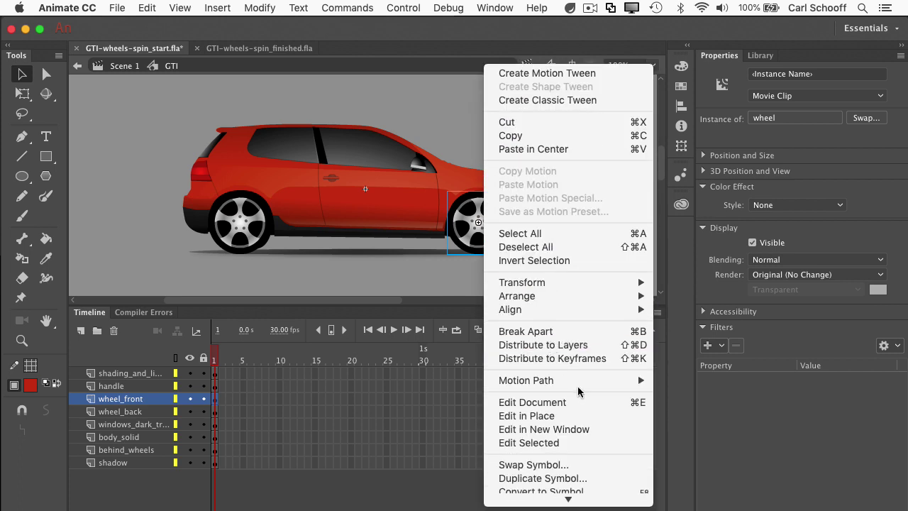
{"action": "scroll", "coordinate": [578, 390], "scroll_direction": "down", "scroll_amount": 3}
{"action": "left_click", "coordinate": [581, 425]}
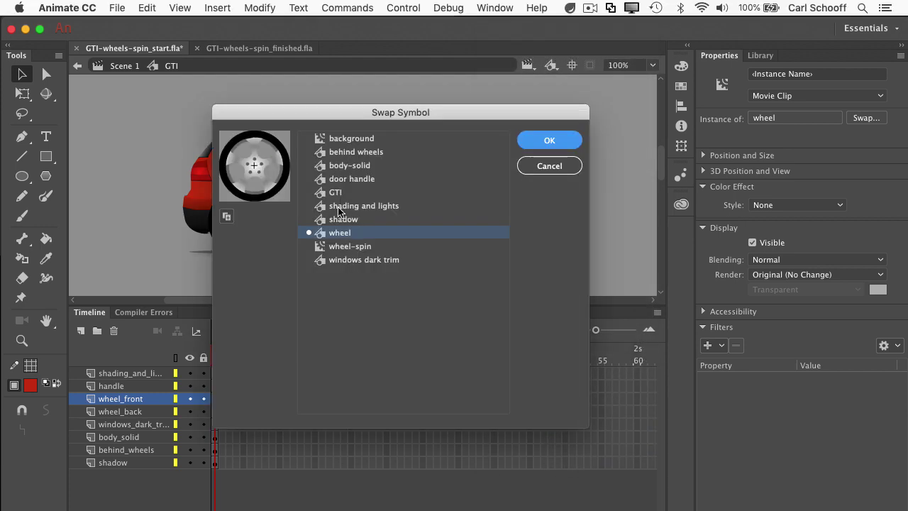
{"action": "left_click", "coordinate": [368, 247]}
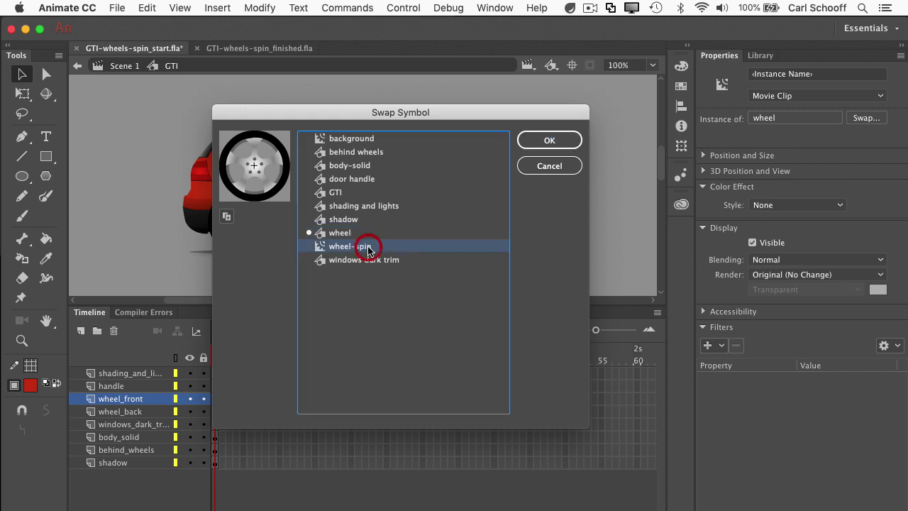
{"action": "left_click", "coordinate": [547, 140]}
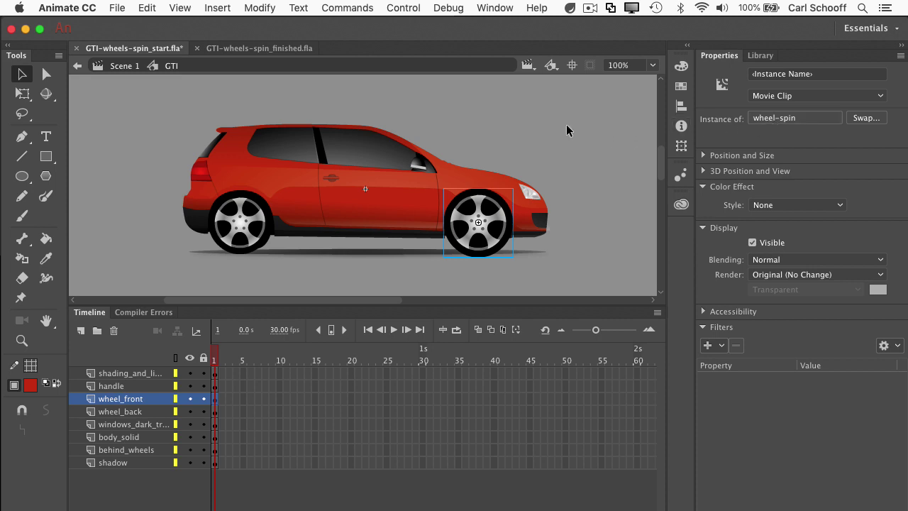
Test the movie with the spinning front wheel, then close the SWF window.
{"action": "key", "text": "super+Return"}
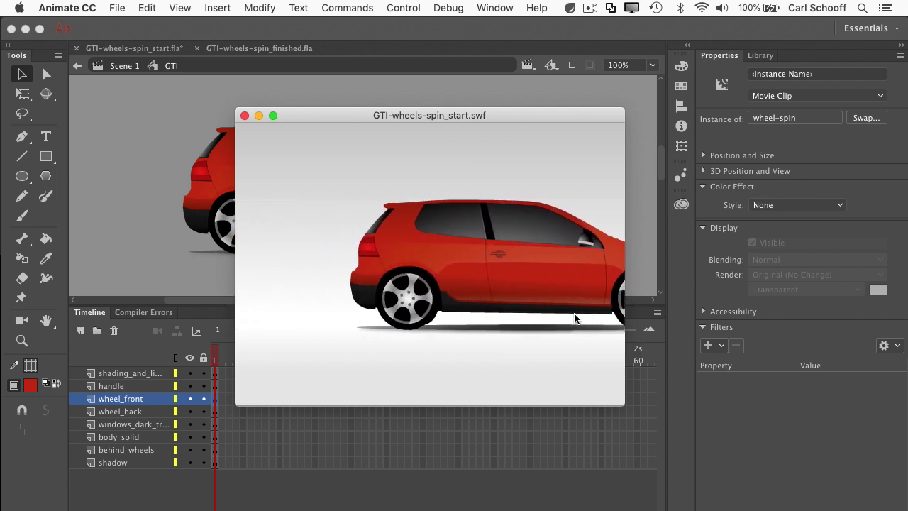
{"action": "key", "text": "super+w"}
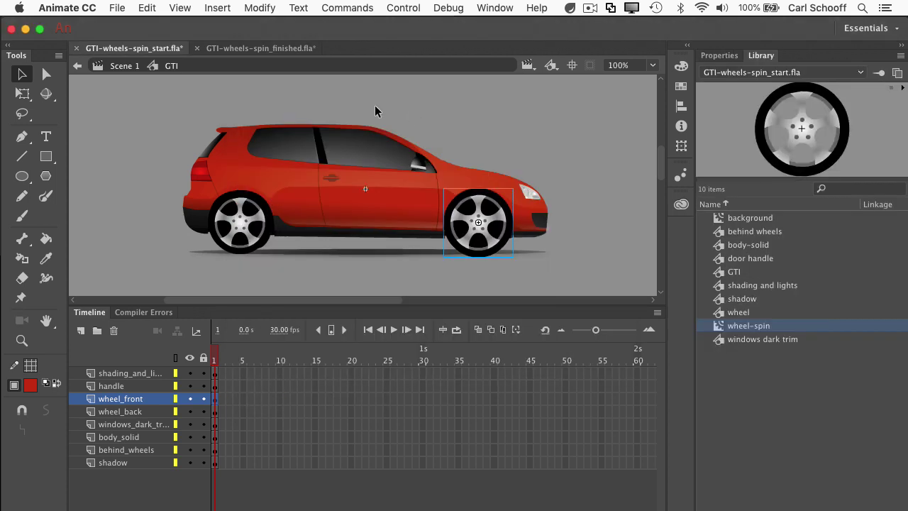
In Scene 1, extend the car and background layers to frame 120 for a four-second drive.
{"action": "left_click", "coordinate": [118, 66]}
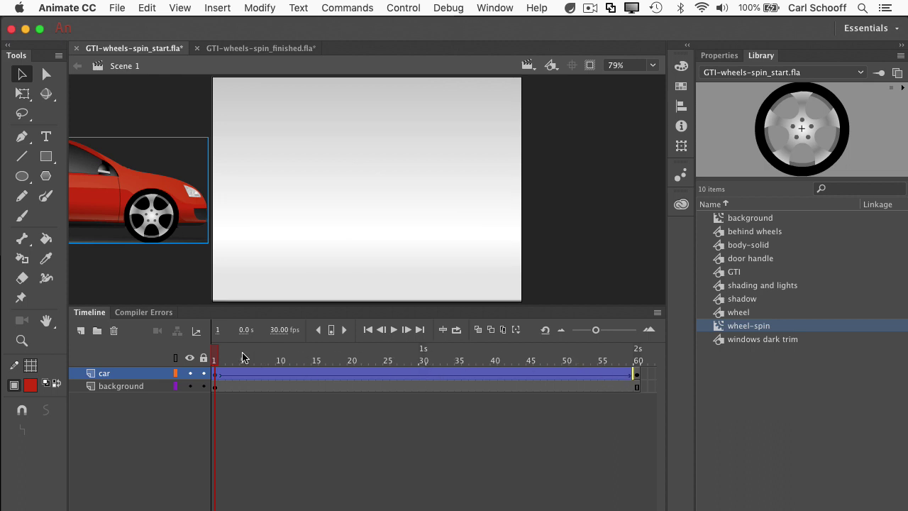
{"action": "left_click_drag", "start_coordinate": [226, 357], "coordinate": [494, 357]}
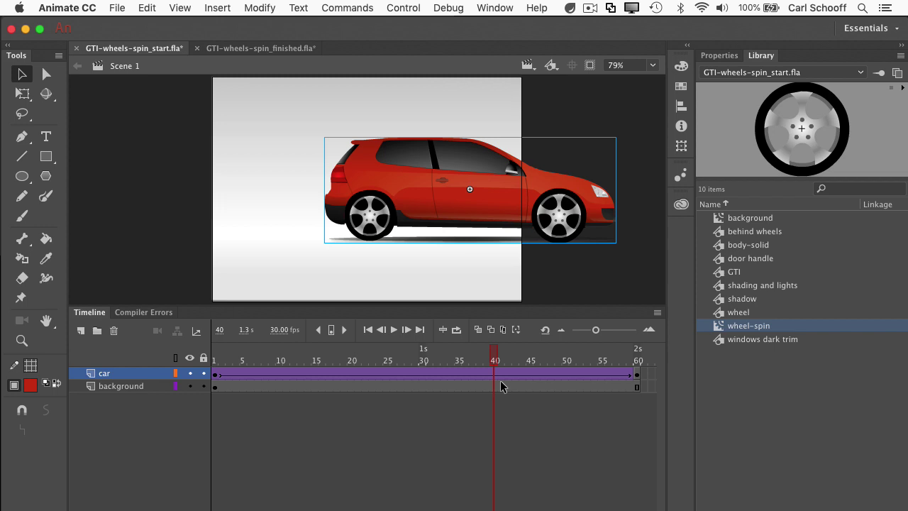
{"action": "key", "text": "F5"}
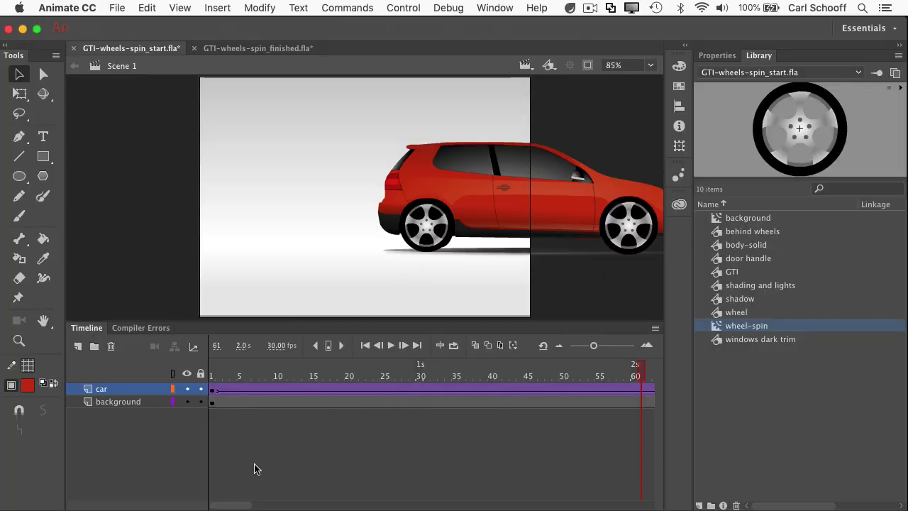
{"action": "left_click_drag", "start_coordinate": [228, 504], "coordinate": [265, 504]}
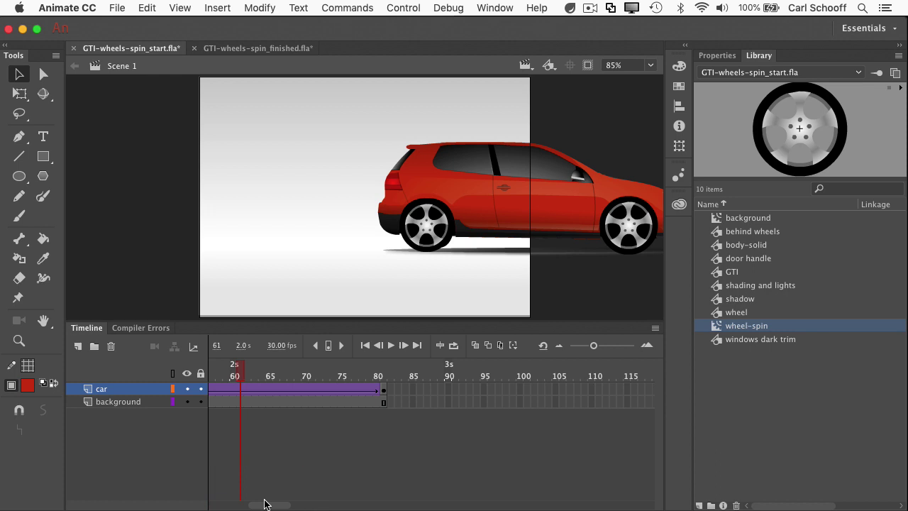
{"action": "key", "text": "F5"}
{"action": "key", "text": "F5"}
{"action": "key", "text": "F5"}
{"action": "key", "text": "F5"}
{"action": "key", "text": "F5"}
{"action": "key", "text": "F5"}
{"action": "key", "text": "F5"}
{"action": "key", "text": "F5"}
{"action": "key", "text": "F5"}
{"action": "key", "text": "F5"}
{"action": "key", "text": "F5"}
{"action": "key", "text": "F5"}
{"action": "key", "text": "F5"}
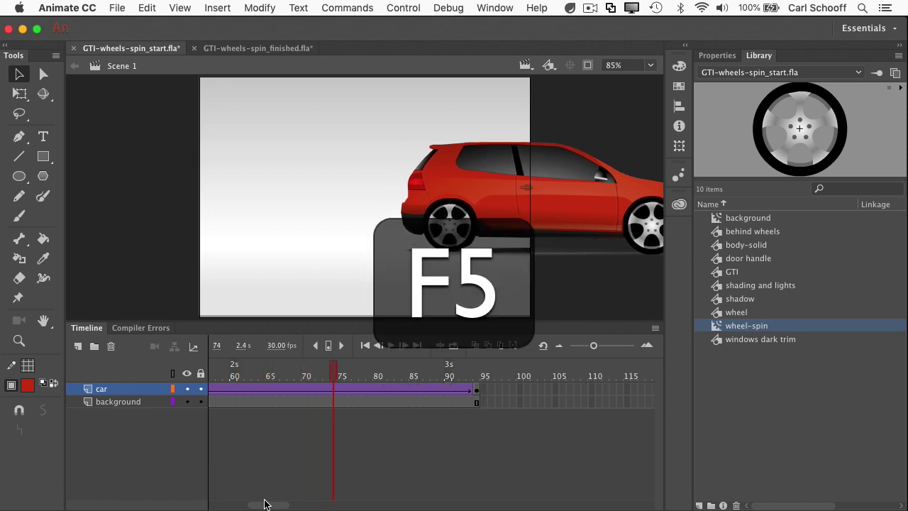
{"action": "key", "text": "F5"}
{"action": "key", "text": "F5"}
{"action": "key", "text": "F5"}
{"action": "key", "text": "F5"}
{"action": "key", "text": "F5"}
{"action": "key", "text": "F5"}
{"action": "key", "text": "F5"}
{"action": "key", "text": "F5"}
{"action": "key", "text": "F5"}
{"action": "key", "text": "F5"}
{"action": "key", "text": "F5"}
{"action": "key", "text": "F5"}
{"action": "key", "text": "F5"}
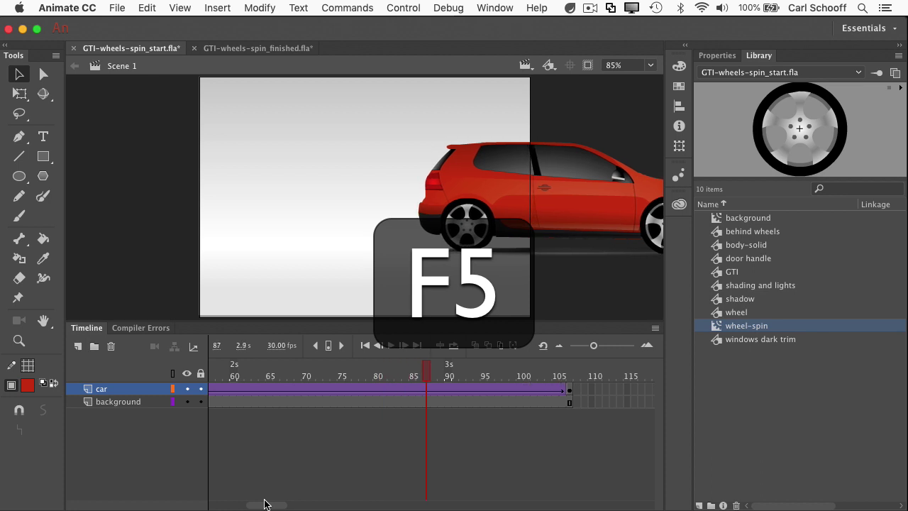
{"action": "key", "text": "F5"}
{"action": "key", "text": "F5"}
{"action": "key", "text": "F5"}
{"action": "key", "text": "F5"}
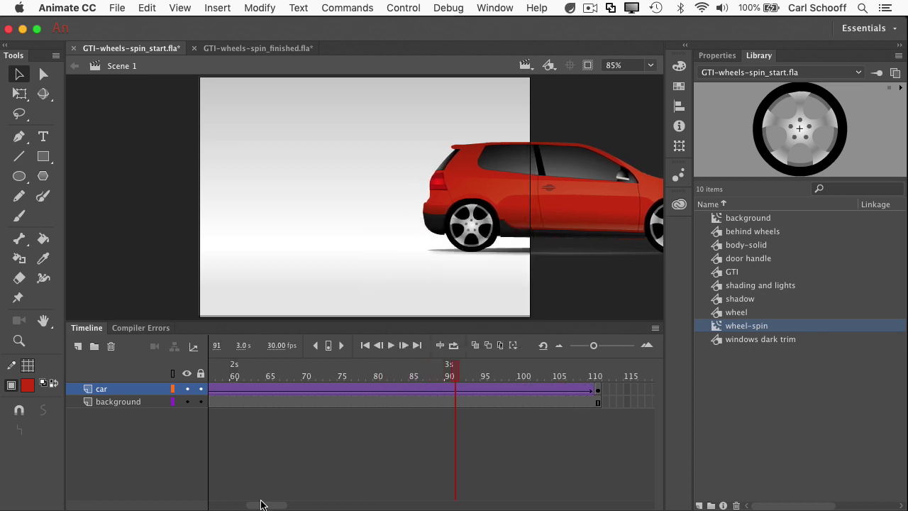
{"action": "scroll", "coordinate": [261, 504], "scroll_direction": "left", "scroll_amount": 10}
{"action": "left_click", "coordinate": [266, 504]}
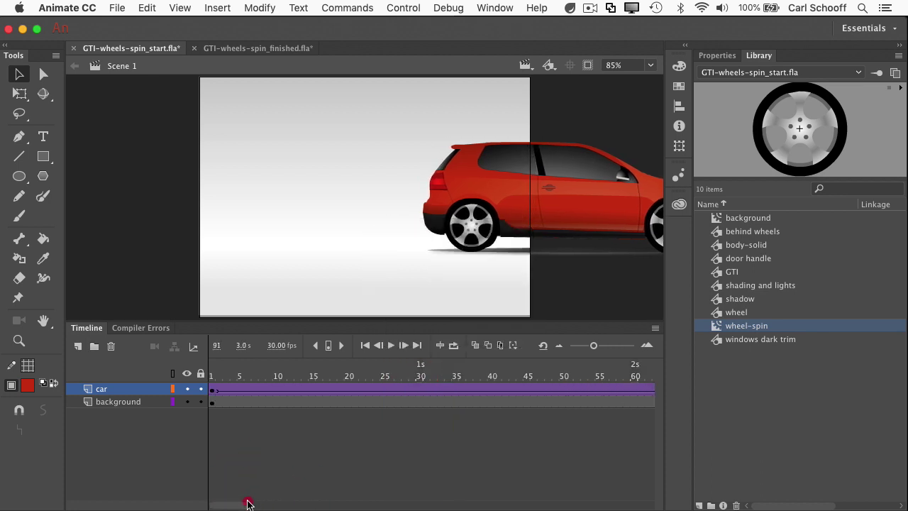
{"action": "left_click_drag", "start_coordinate": [247, 503], "coordinate": [301, 508]}
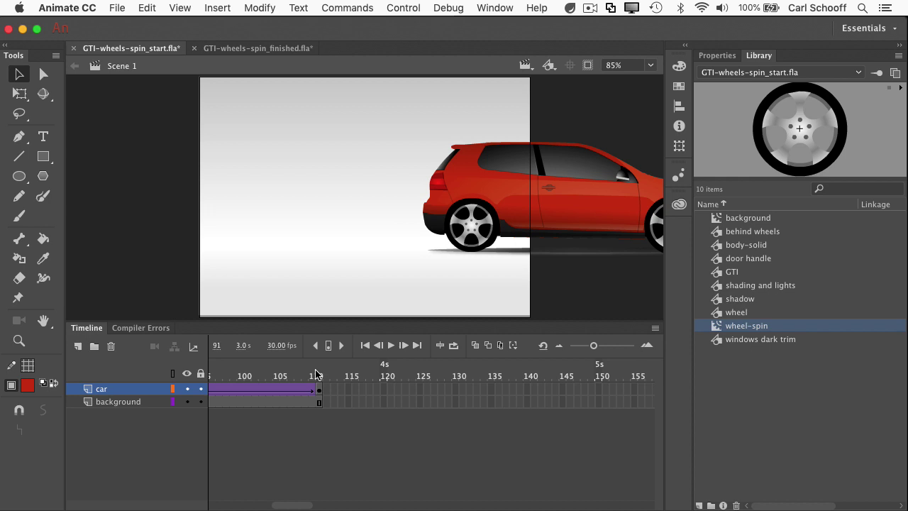
{"action": "left_click_drag", "start_coordinate": [296, 505], "coordinate": [282, 506]}
{"action": "key", "text": "F5"}
{"action": "key", "text": "F5"}
{"action": "key", "text": "F5"}
{"action": "key", "text": "F5"}
{"action": "key", "text": "F5"}
{"action": "key", "text": "F5"}
{"action": "key", "text": "F5"}
{"action": "key", "text": "F5"}
{"action": "key", "text": "F5"}
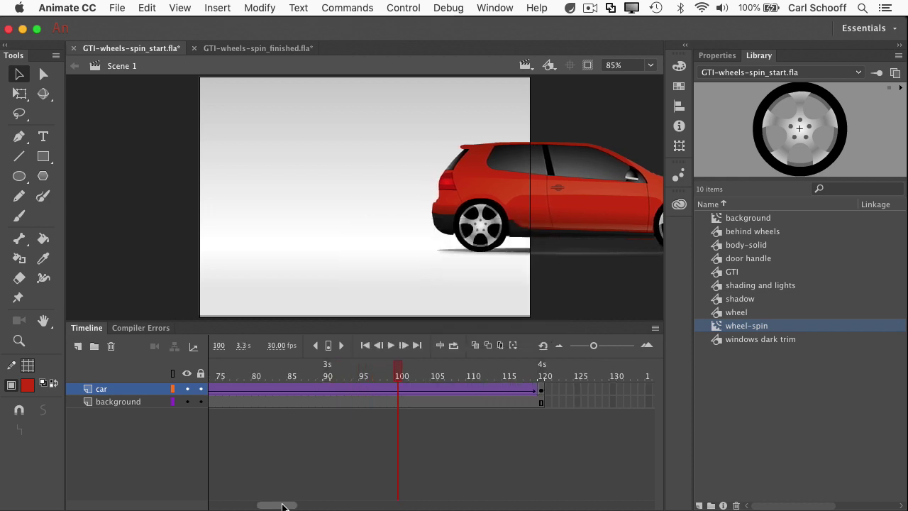
{"action": "key", "text": "super+Return"}
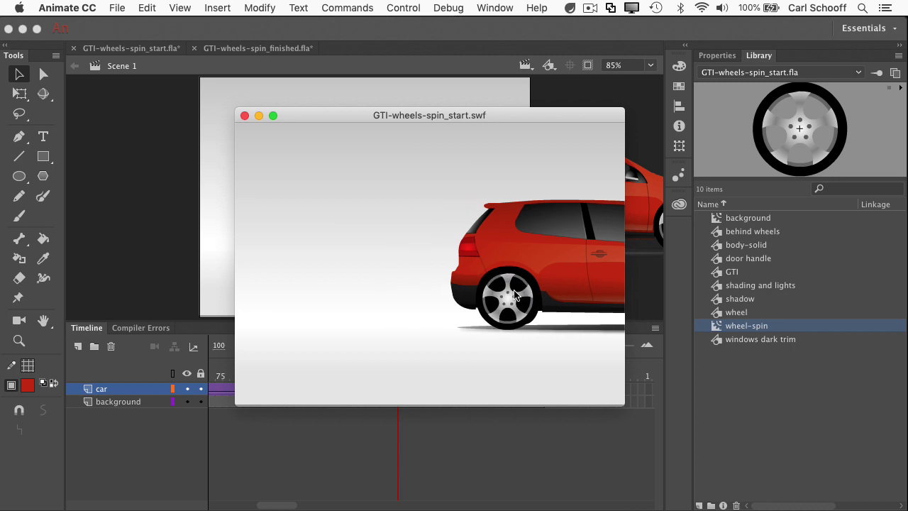
{"action": "left_click", "coordinate": [244, 116]}
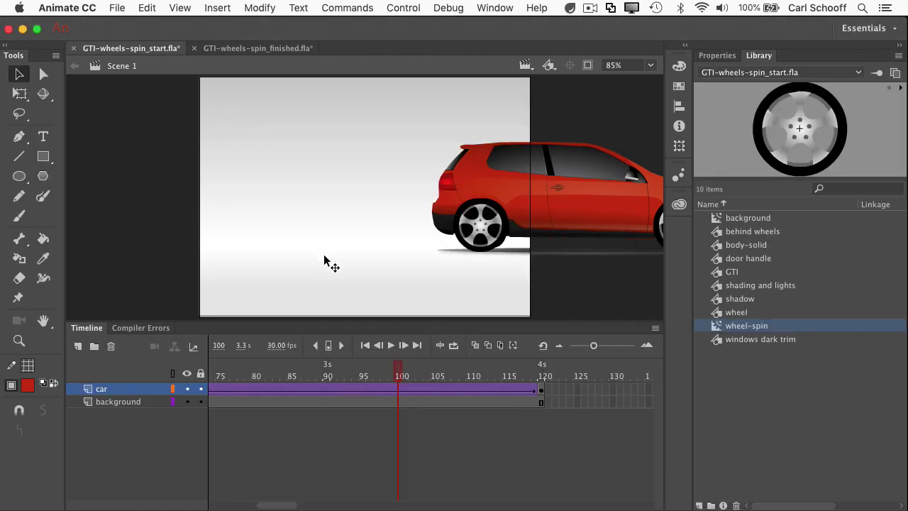
Open wheel-spin from the Library and extend its rotation tween from 30 to 60 frames.
{"action": "double_click", "coordinate": [717, 328]}
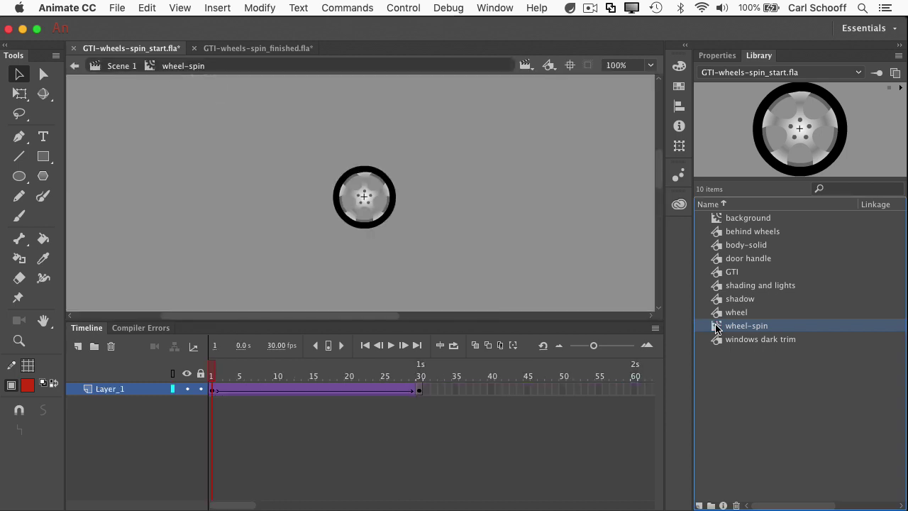
{"action": "left_click", "coordinate": [420, 390]}
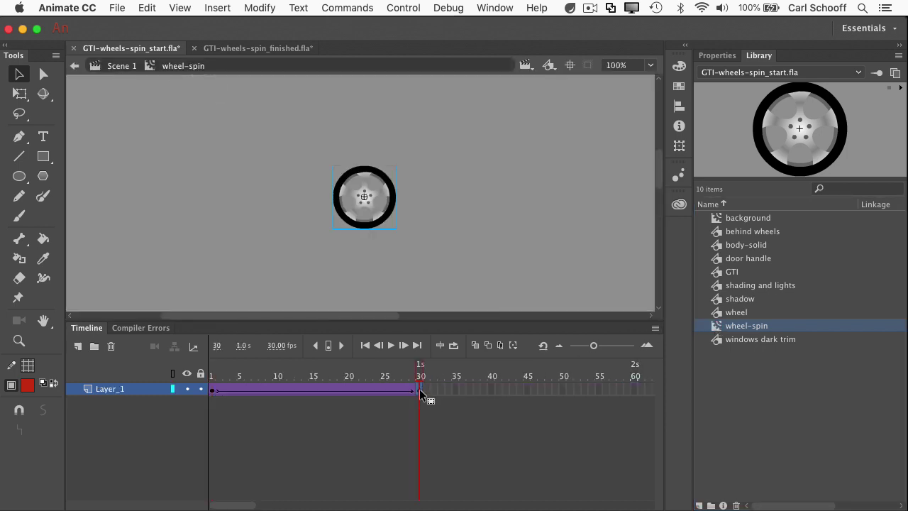
{"action": "left_click", "coordinate": [357, 375]}
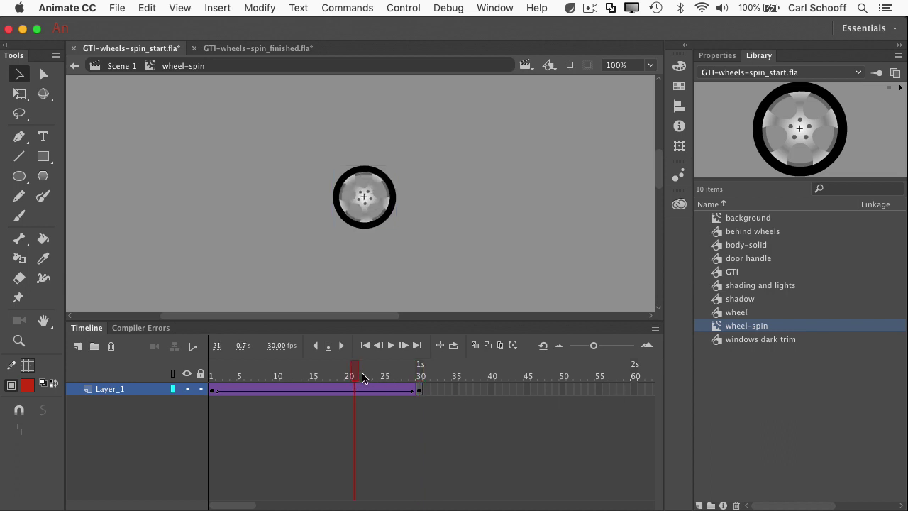
{"action": "key", "text": "F5"}
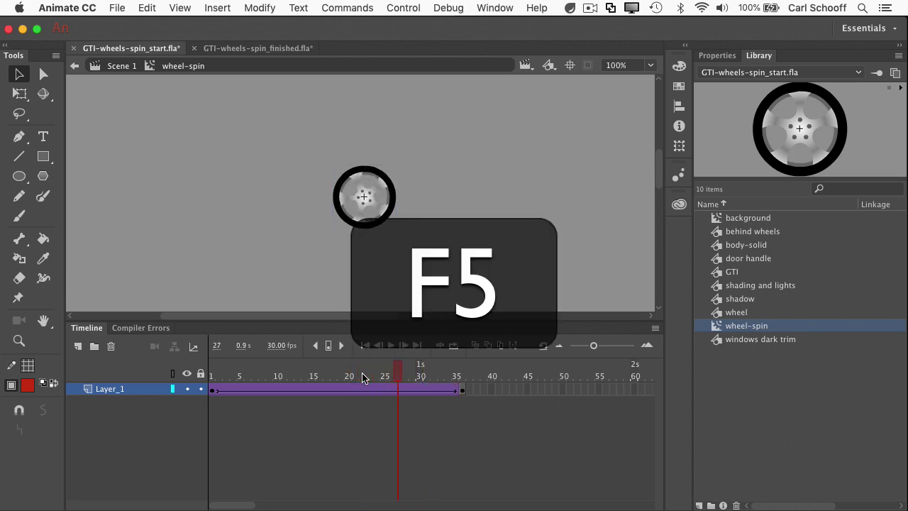
{"action": "left_click", "coordinate": [461, 396]}
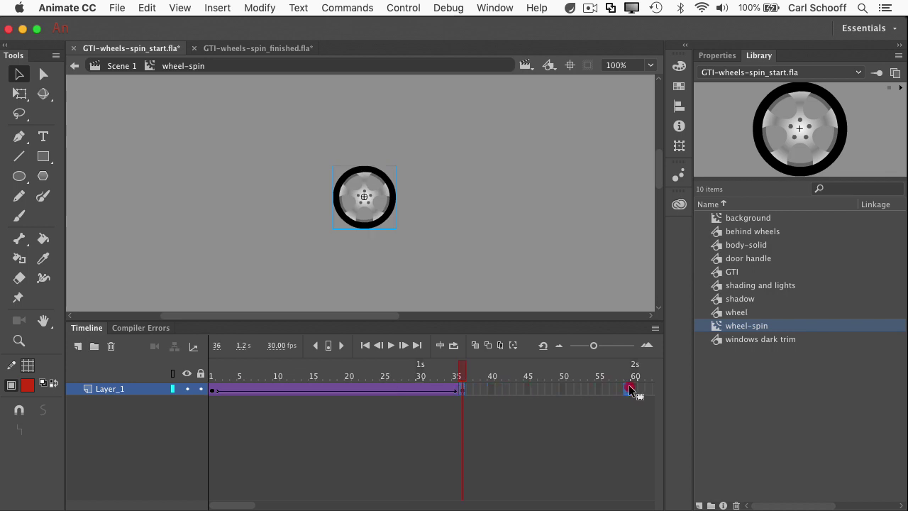
{"action": "key", "text": "F5"}
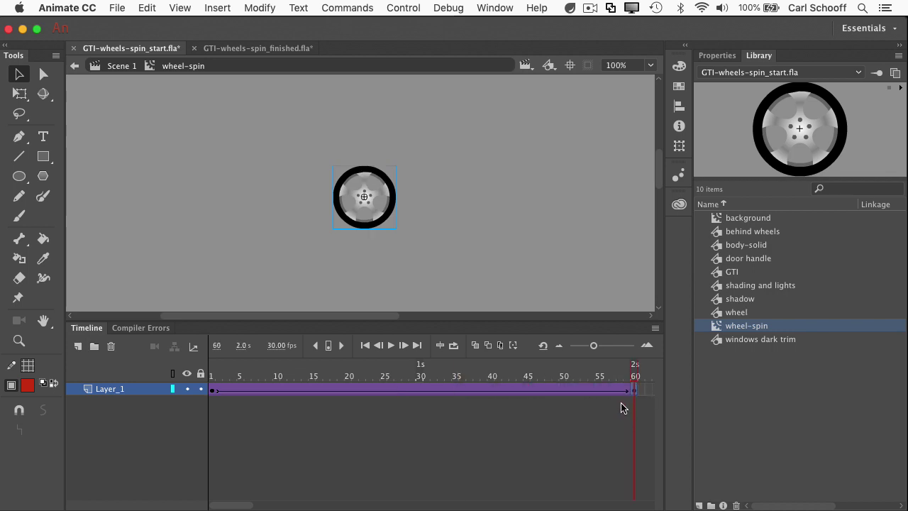
Run Test Movie to watch the car drive with the slower-spinning wheel.
{"action": "key", "text": "super+Return"}
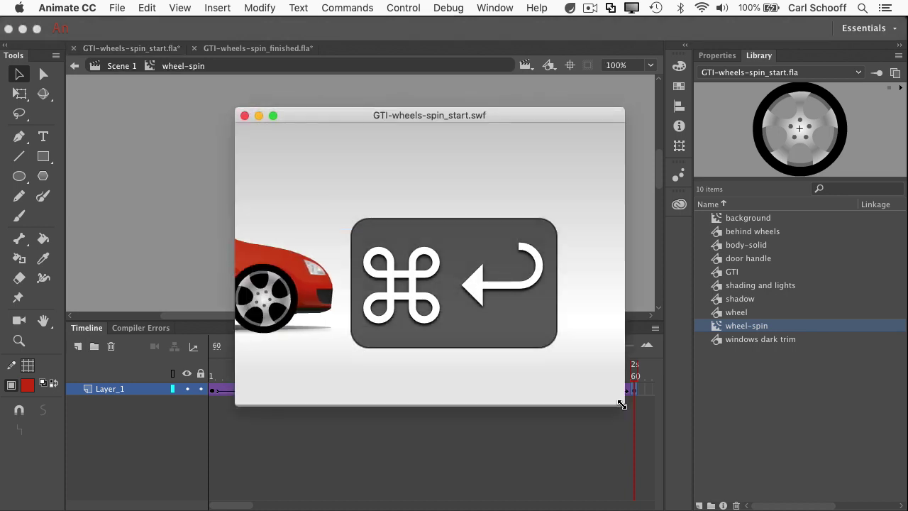